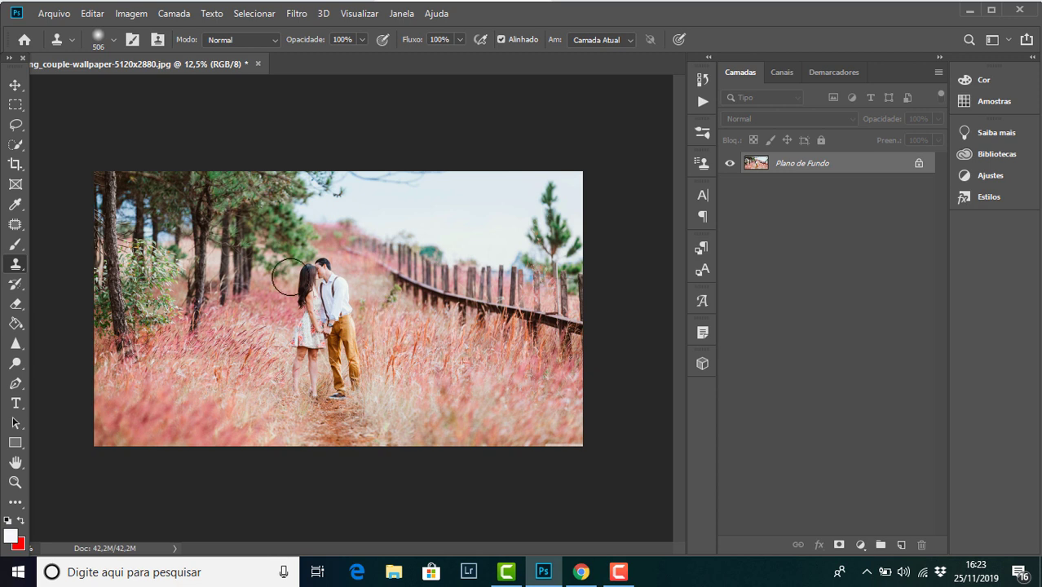
Step: Duplicate the photo, try cloning trees over the right-side sky, then undo those strokes
key("ctrl+j")
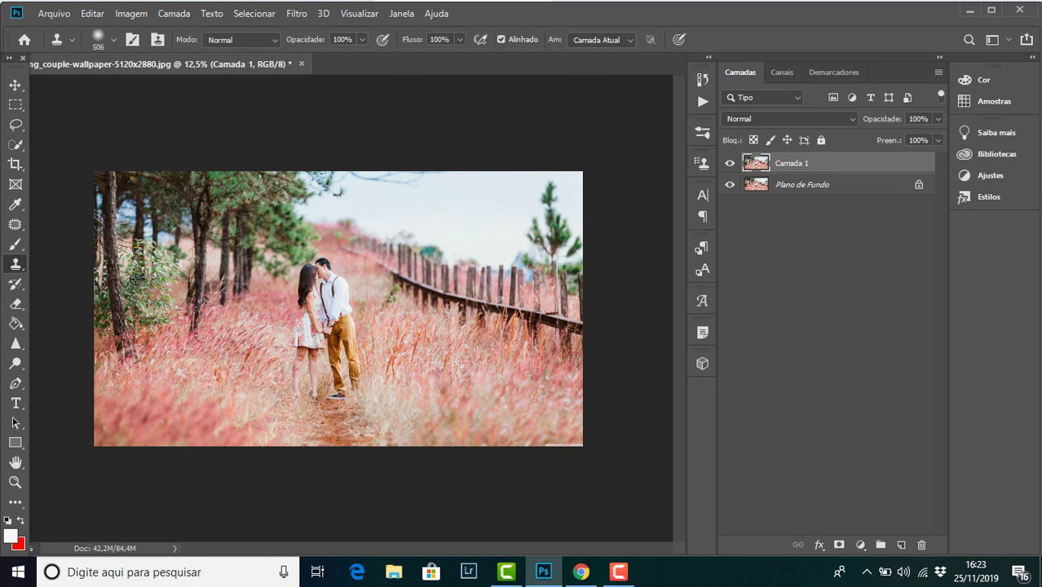
mouse_move(432, 194)
left_mouse_down()
mouse_move(455, 257)
mouse_move(420, 191)
mouse_move(438, 258)
mouse_move(493, 220)
mouse_move(488, 268)
left_mouse_up()
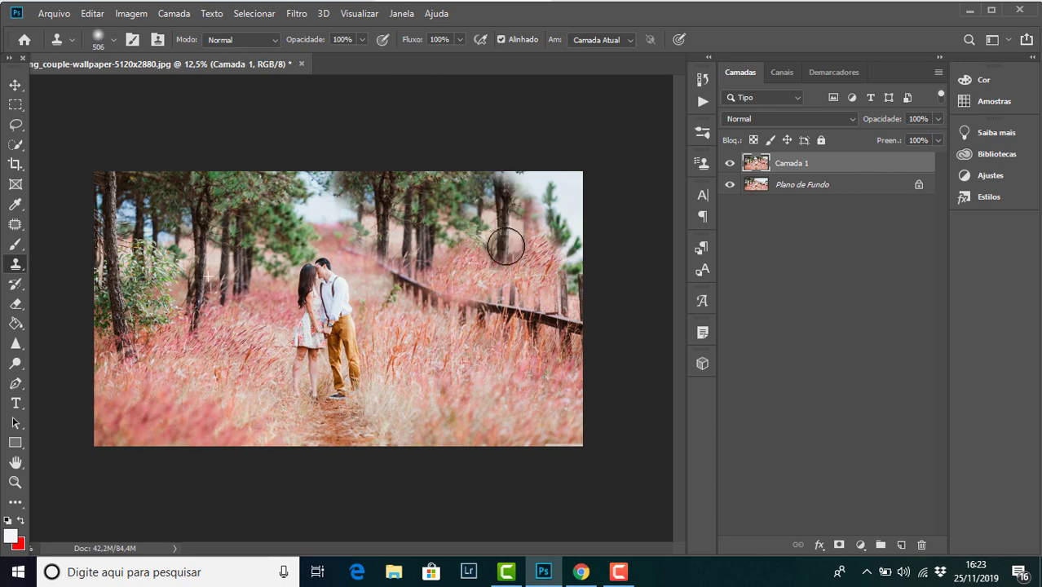
left_click(488, 267)
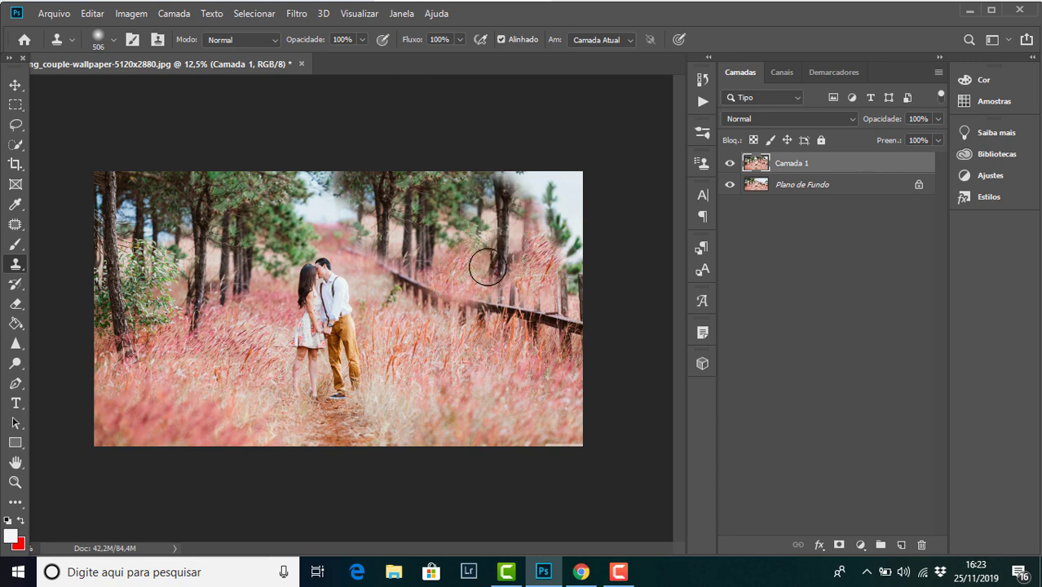
key("ctrl+z")
key("ctrl+z")
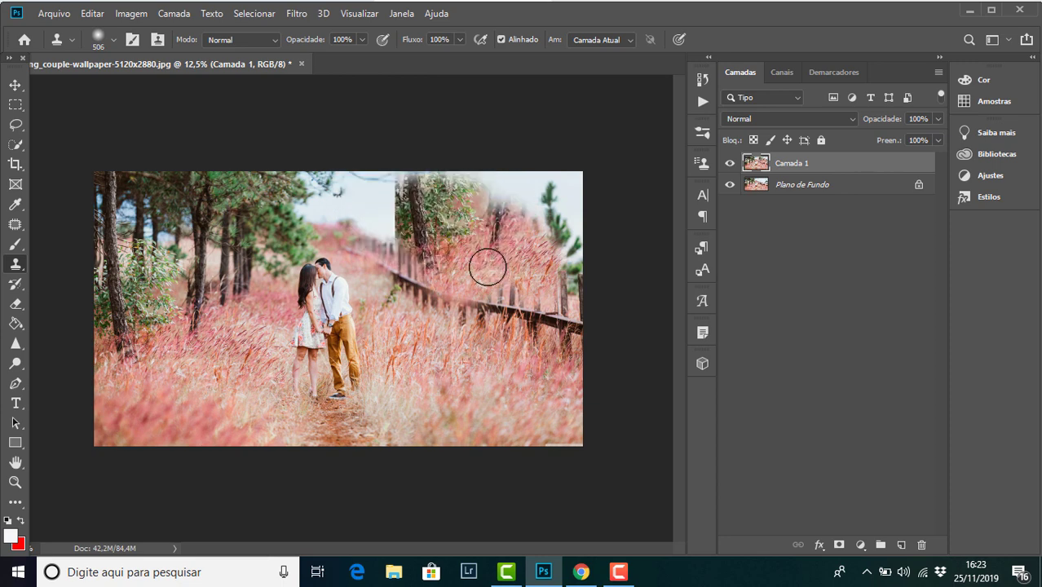
key("ctrl+z")
key("ctrl+z")
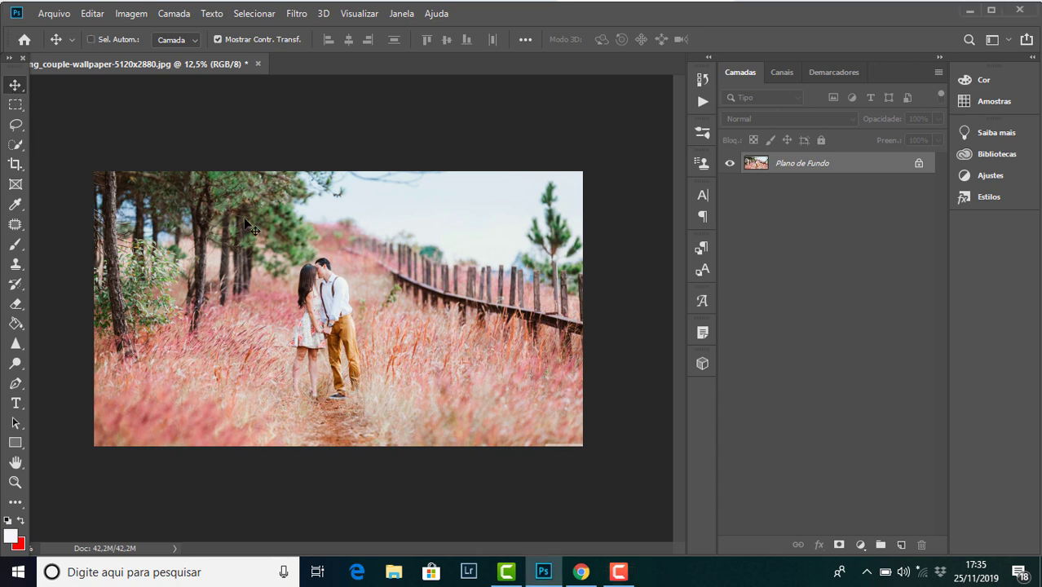
Step: Duplicate the background again, flip the copy horizontally and give it a layer mask
key("ctrl+j")
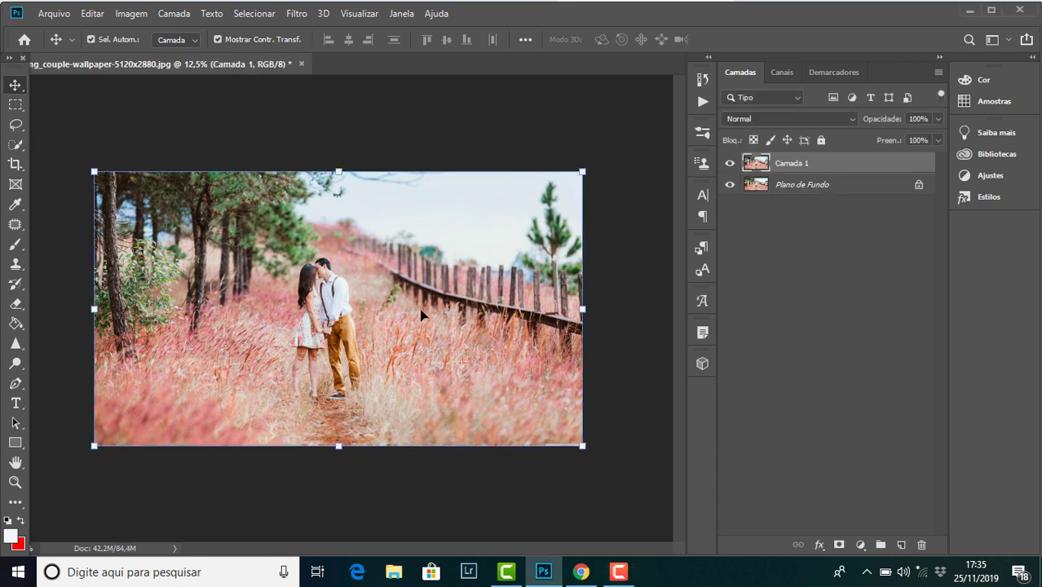
key("ctrl")
key("ctrl+t")
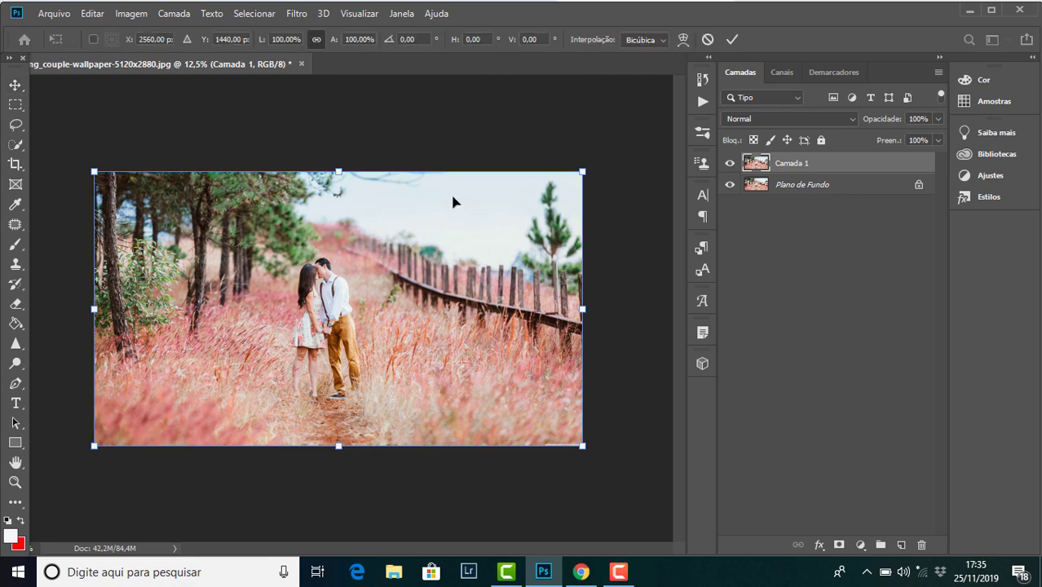
right_click(444, 220)
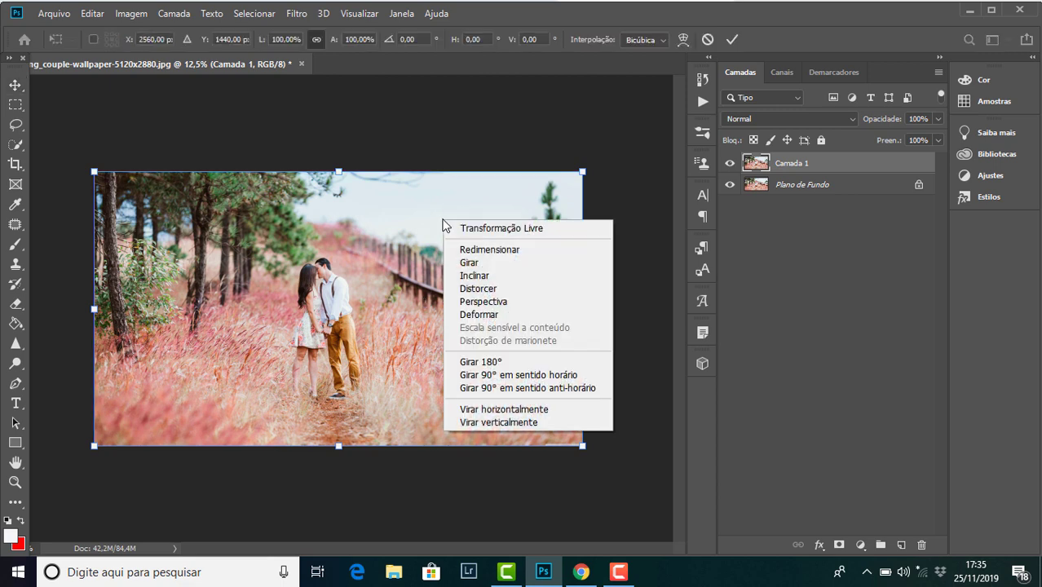
left_click(509, 410)
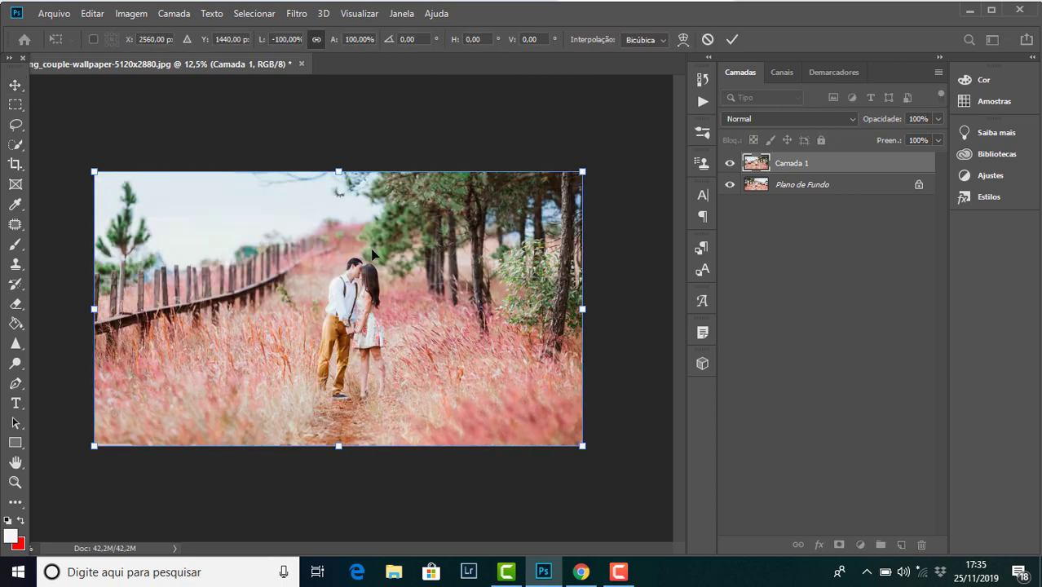
left_click(729, 164)
left_click(729, 164)
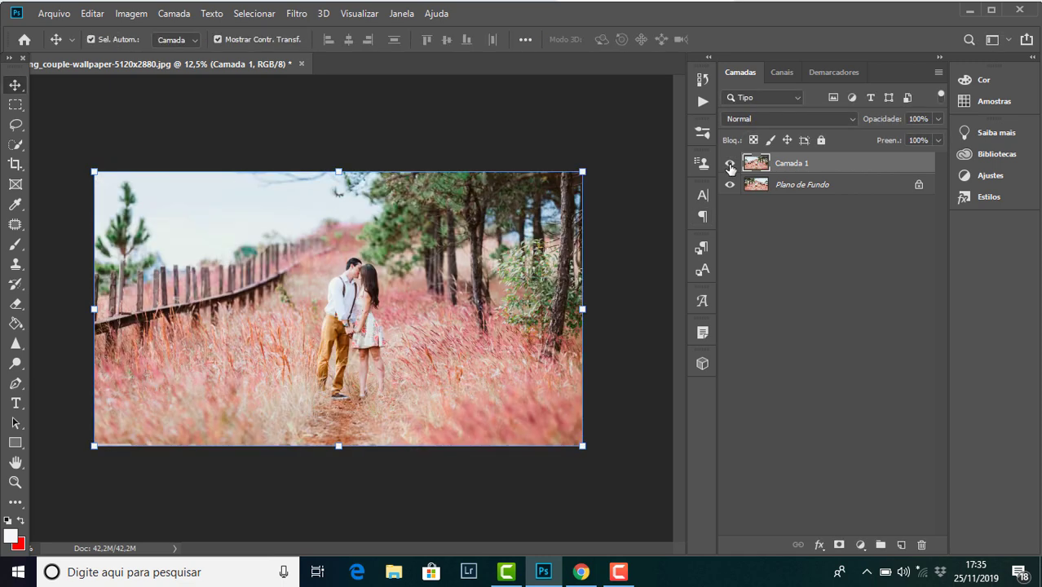
left_click(839, 545)
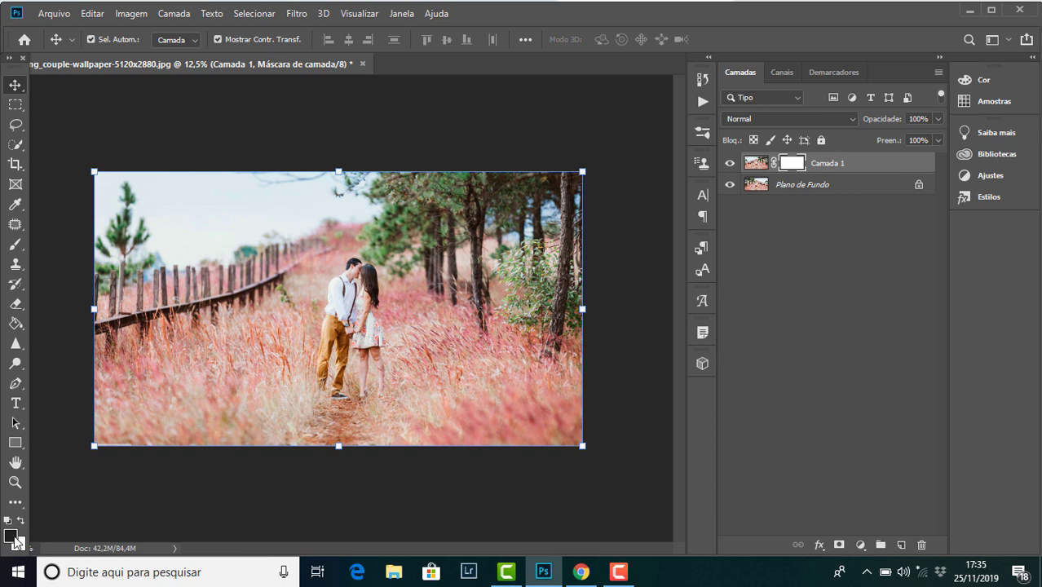
Step: Invert Camada 1's mask to black and toggle the layer's visibility to compare
key("ctrl+i")
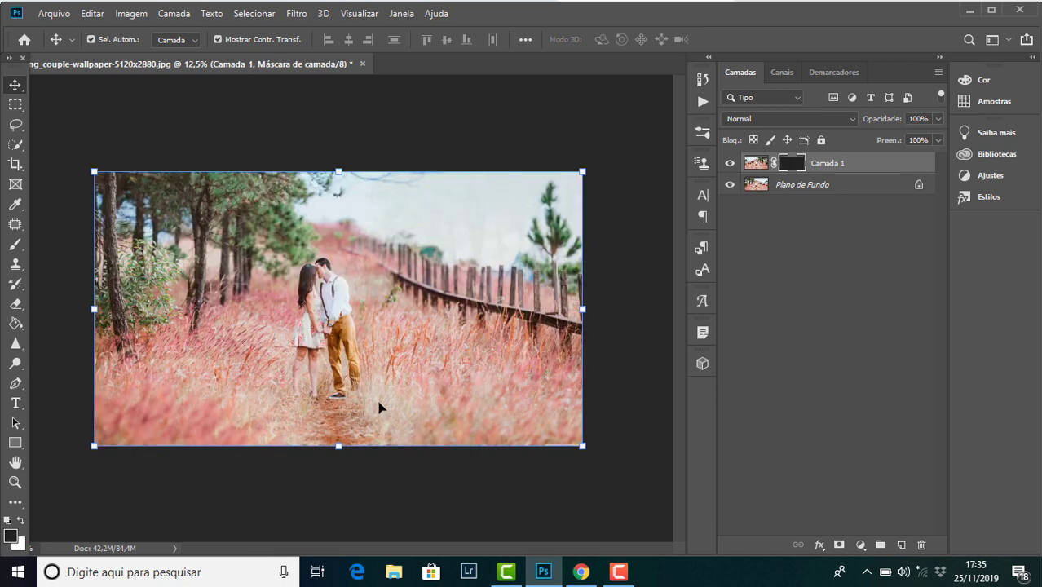
left_click(729, 163)
left_click(729, 164)
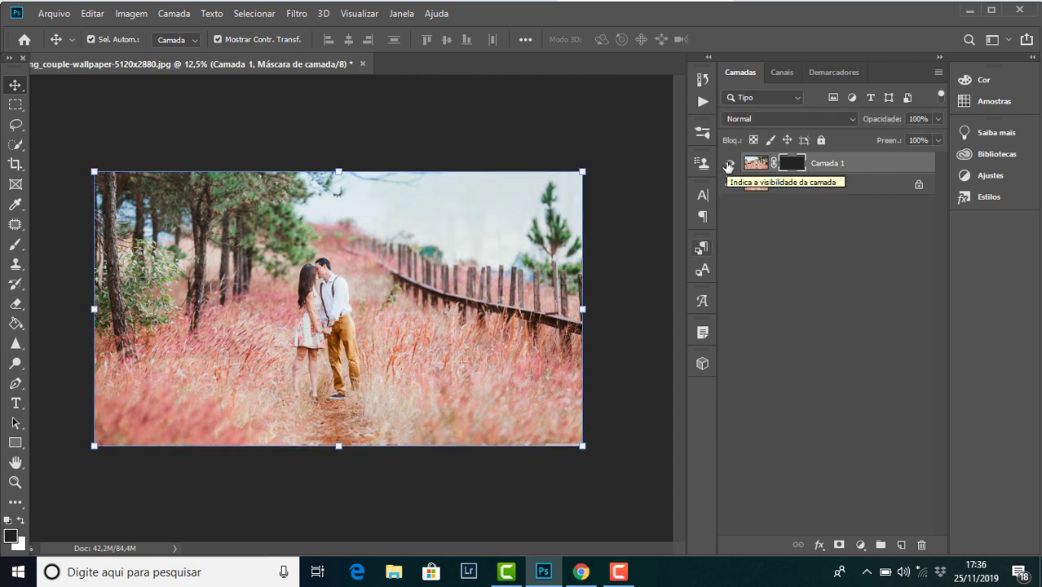
left_click(730, 166)
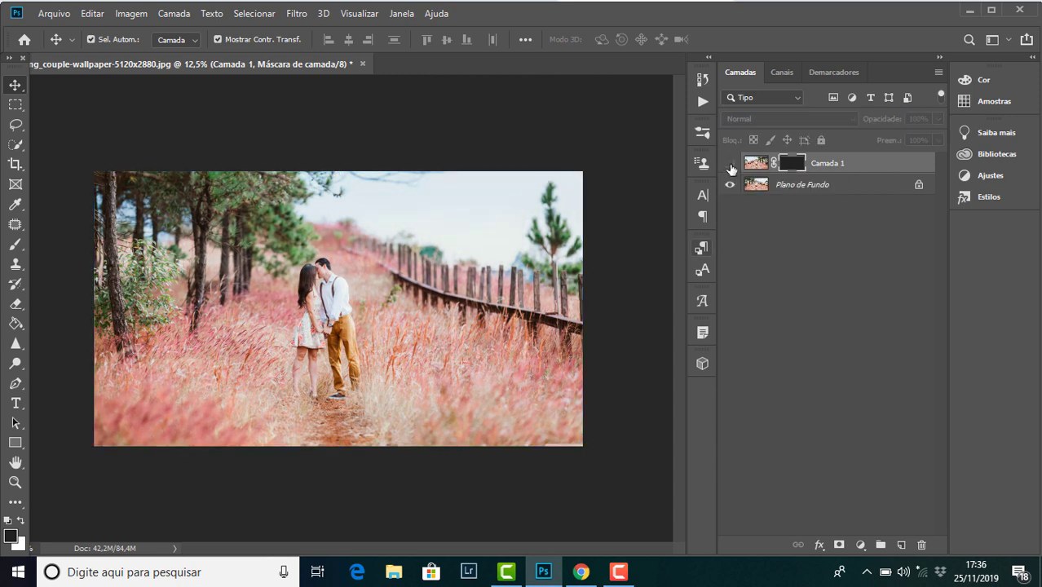
left_click(729, 166)
left_click(730, 165)
left_click(730, 166)
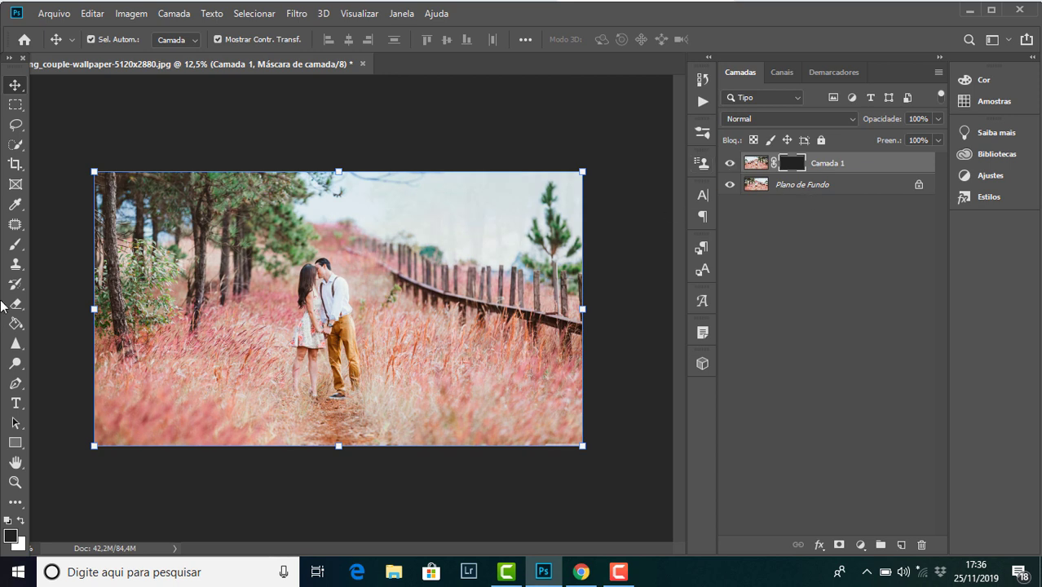
left_click(16, 245)
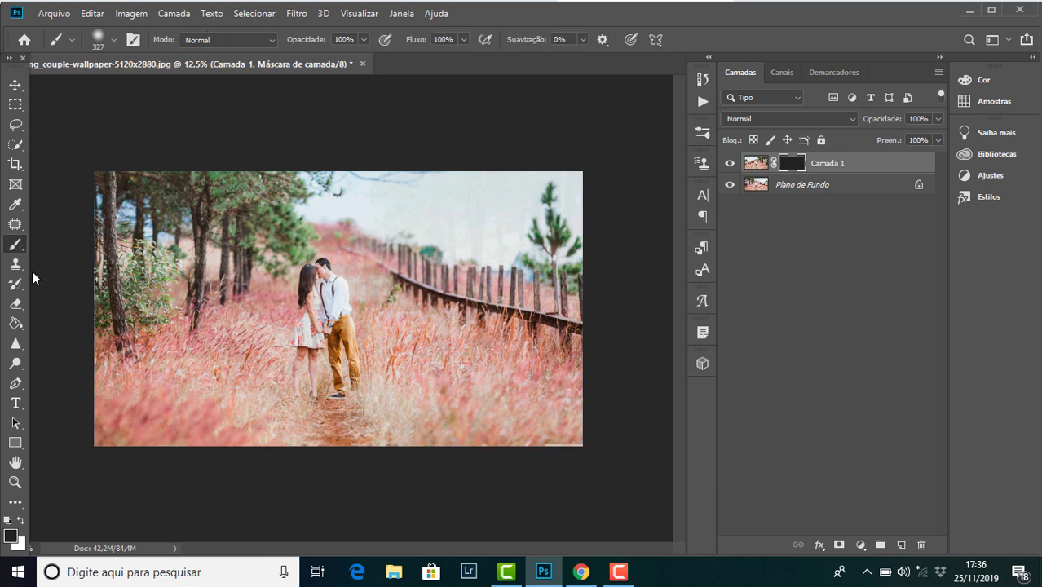
Step: With white and a 491 px soft brush, paint mirrored trees into the upper-right sky, then hide Camada 1
left_click(21, 520)
left_click(114, 39)
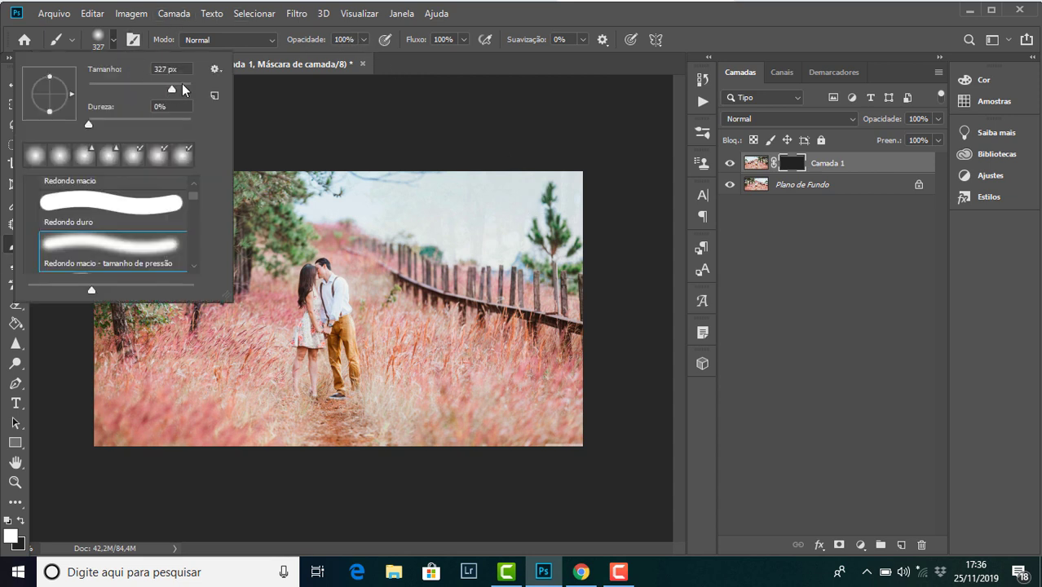
left_click_drag(180, 83, 187, 83)
left_click(489, 216)
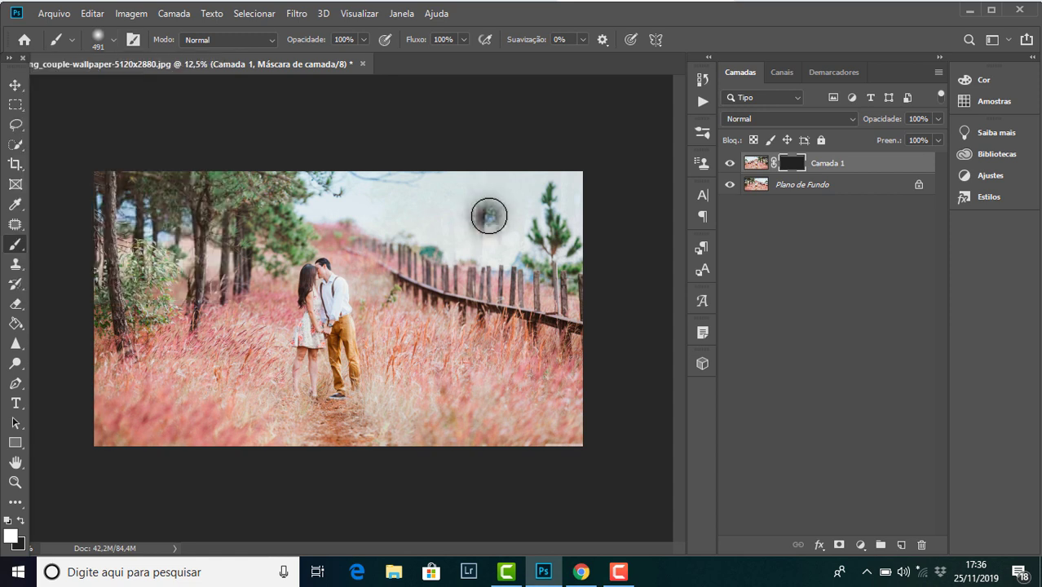
mouse_move(489, 216)
left_mouse_down()
mouse_move(477, 186)
mouse_move(516, 167)
mouse_move(562, 244)
mouse_move(470, 246)
mouse_move(424, 203)
mouse_move(401, 221)
mouse_move(573, 236)
mouse_move(501, 183)
mouse_move(365, 193)
mouse_move(520, 259)
mouse_move(554, 236)
mouse_move(411, 180)
mouse_move(365, 207)
mouse_move(433, 246)
mouse_move(596, 286)
mouse_move(485, 287)
mouse_move(589, 300)
mouse_move(448, 268)
mouse_move(373, 223)
mouse_move(349, 174)
left_mouse_up()
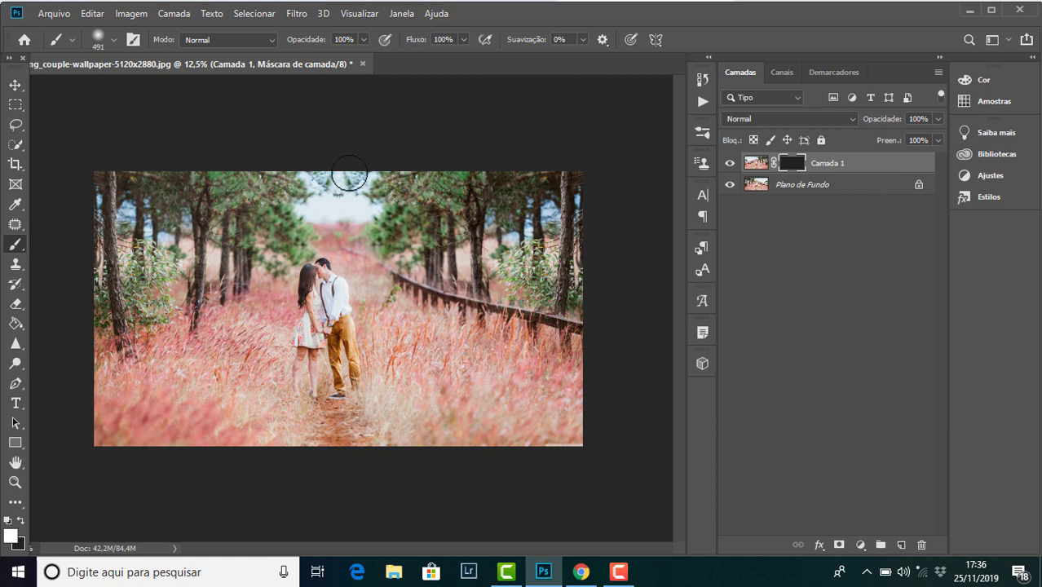
left_click(730, 163)
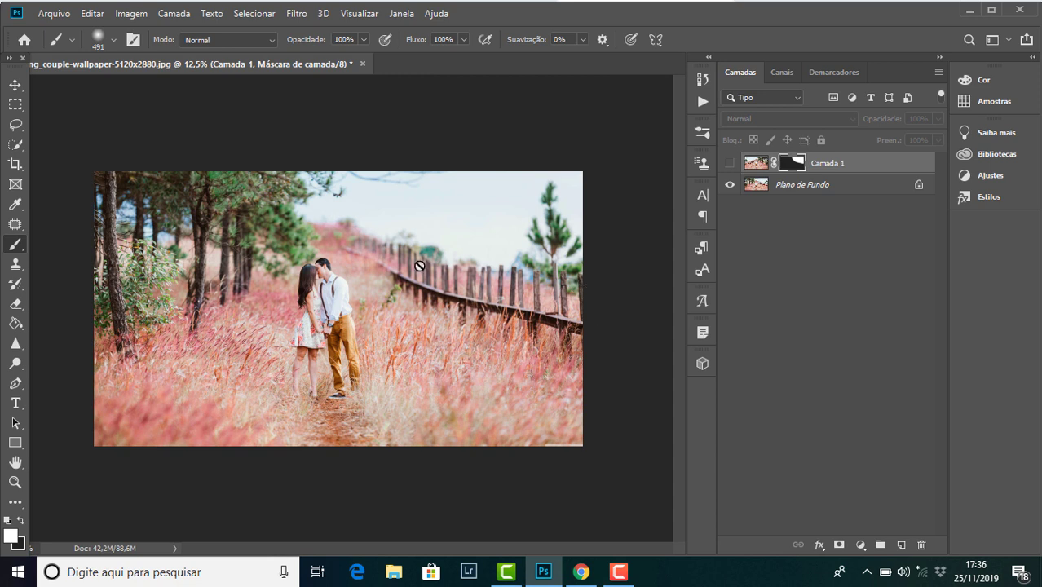
Step: Show Camada 1 again, set the brush to 193 px and zoom in to 25%
left_click(730, 163)
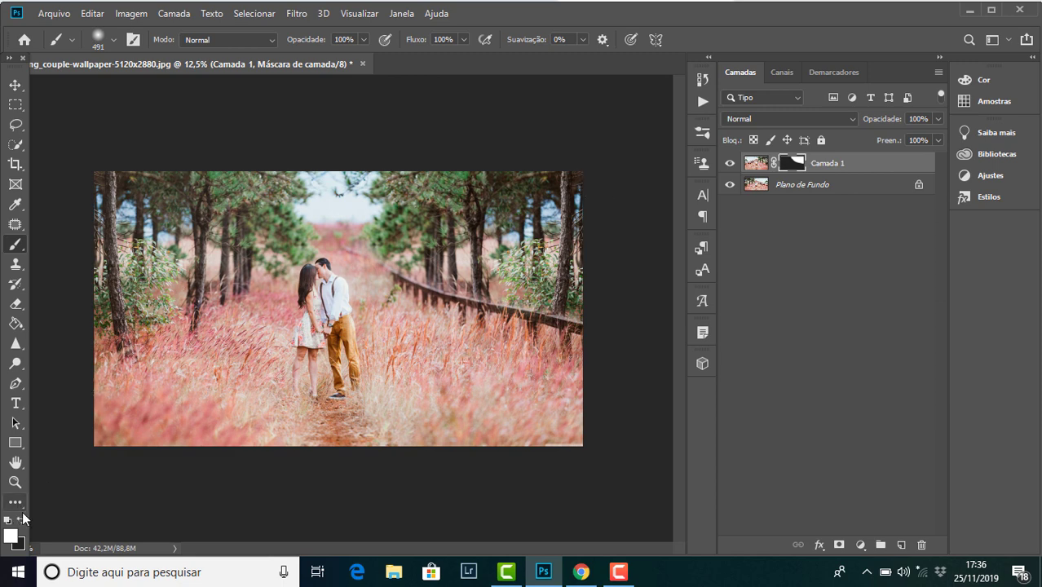
left_click(114, 39)
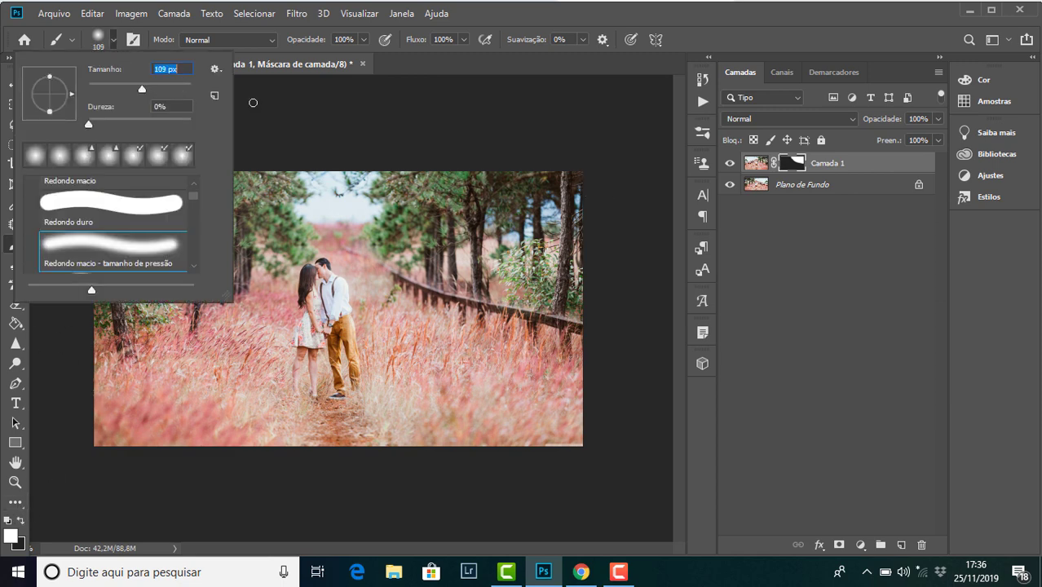
left_click(594, 318)
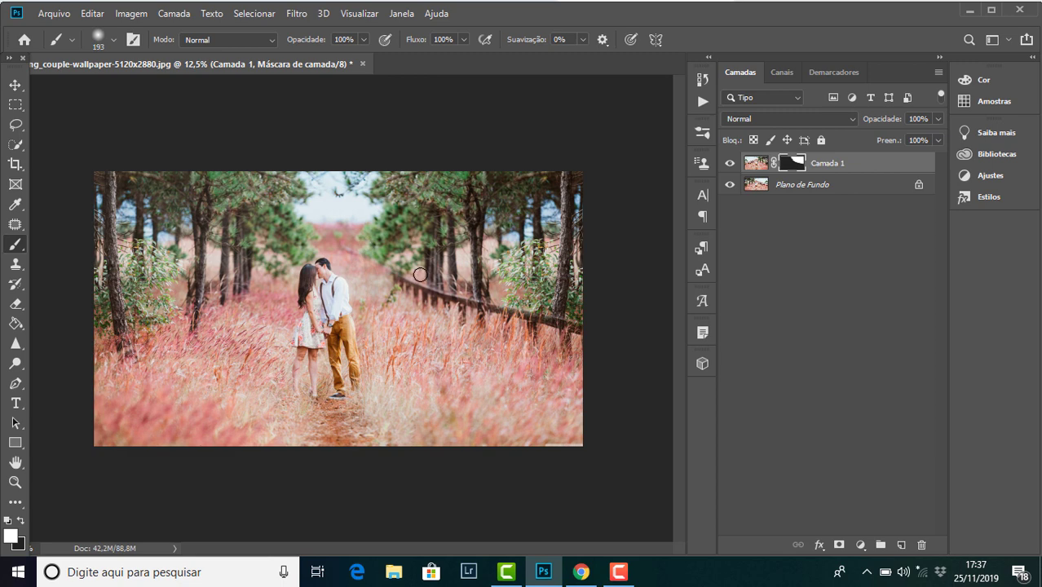
key("ctrl+plus")
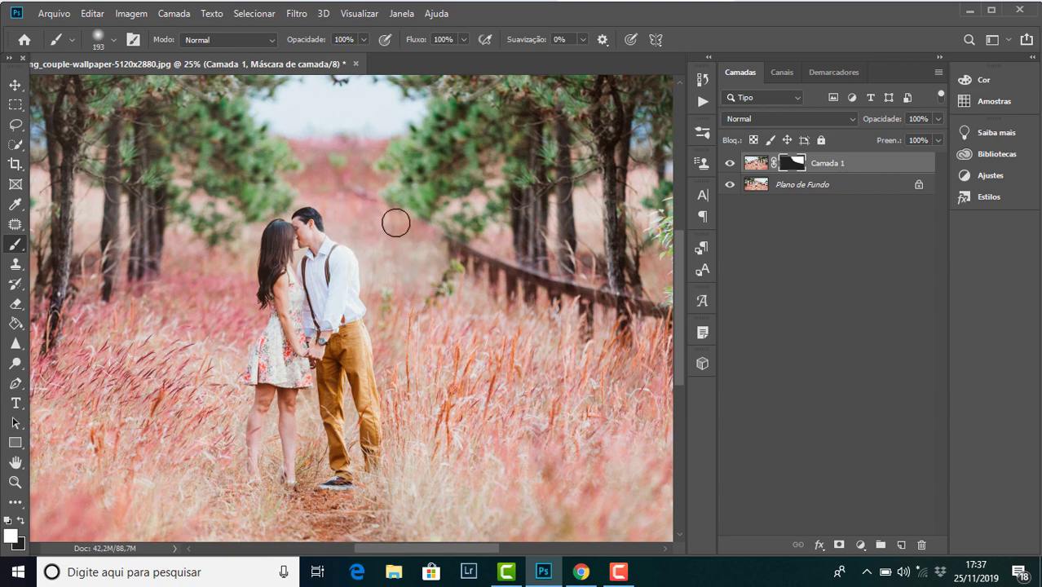
Step: Toggle Camada 1 while zooming to compare the mirrored trees, then target its image pixels instead of the mask
key("ctrl+minus")
key("ctrl+minus")
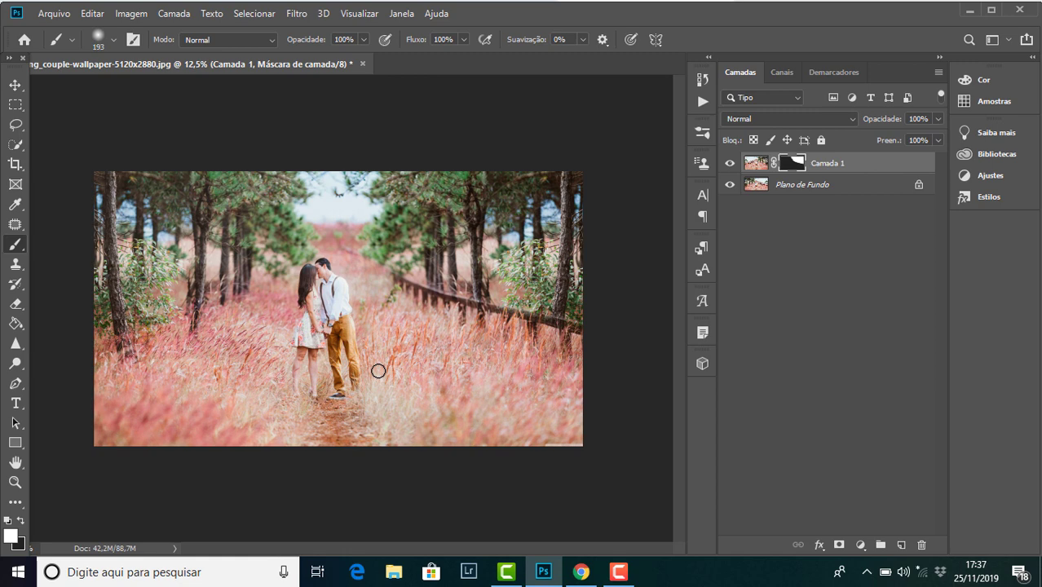
key("ctrl+plus")
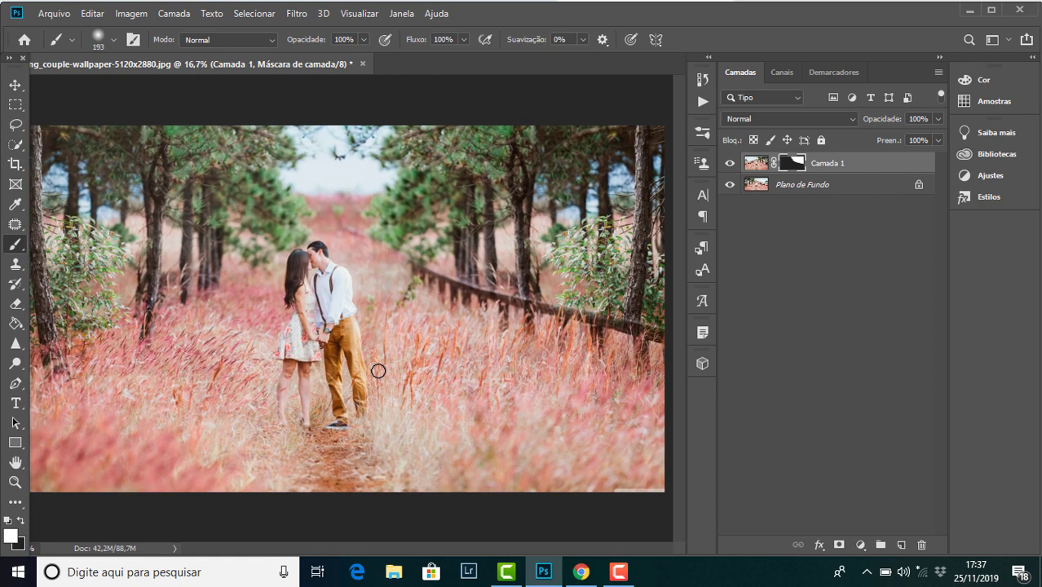
key("ctrl+minus")
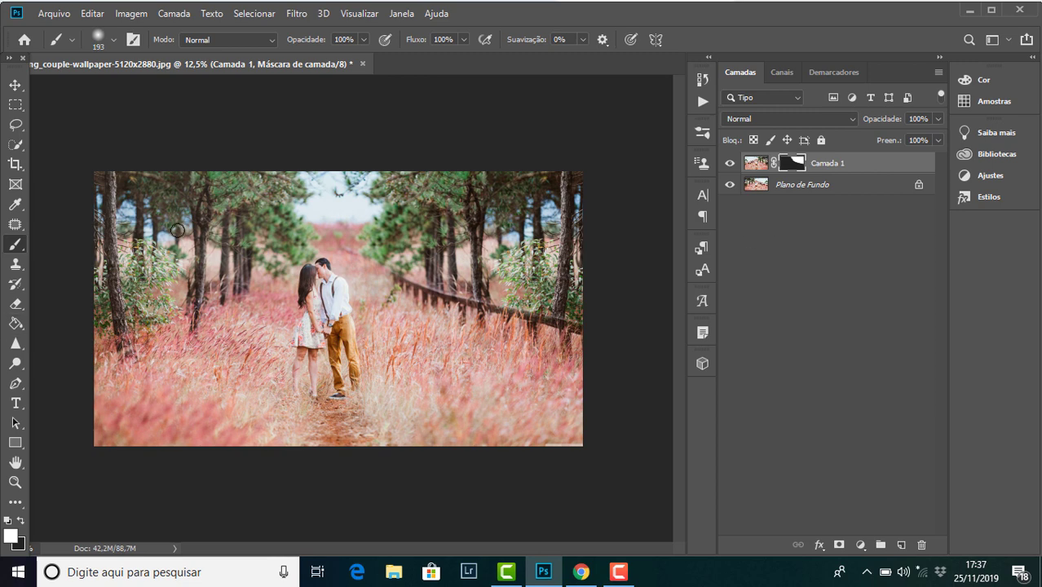
key("ctrl+plus")
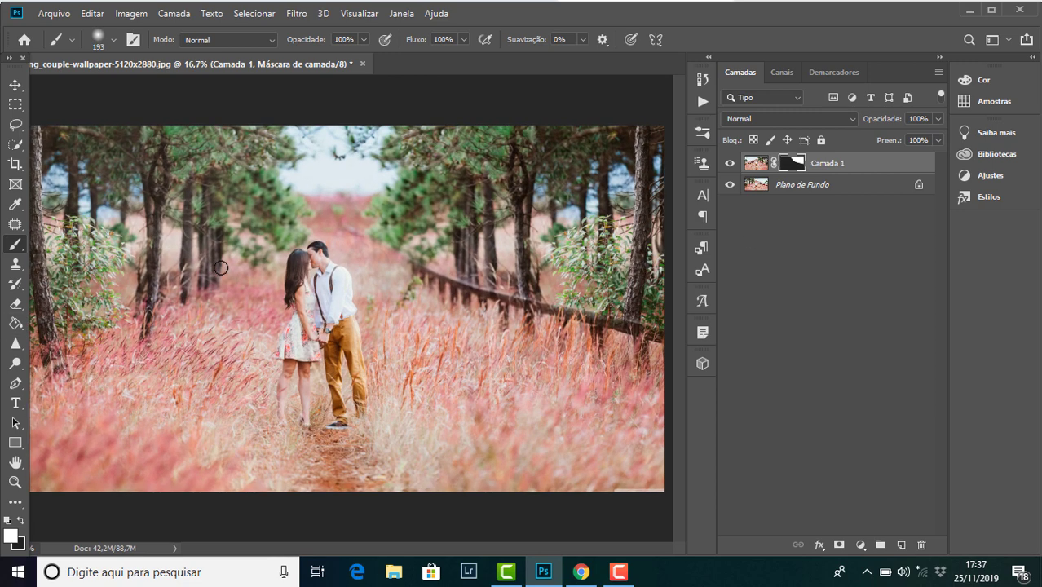
left_click(731, 164)
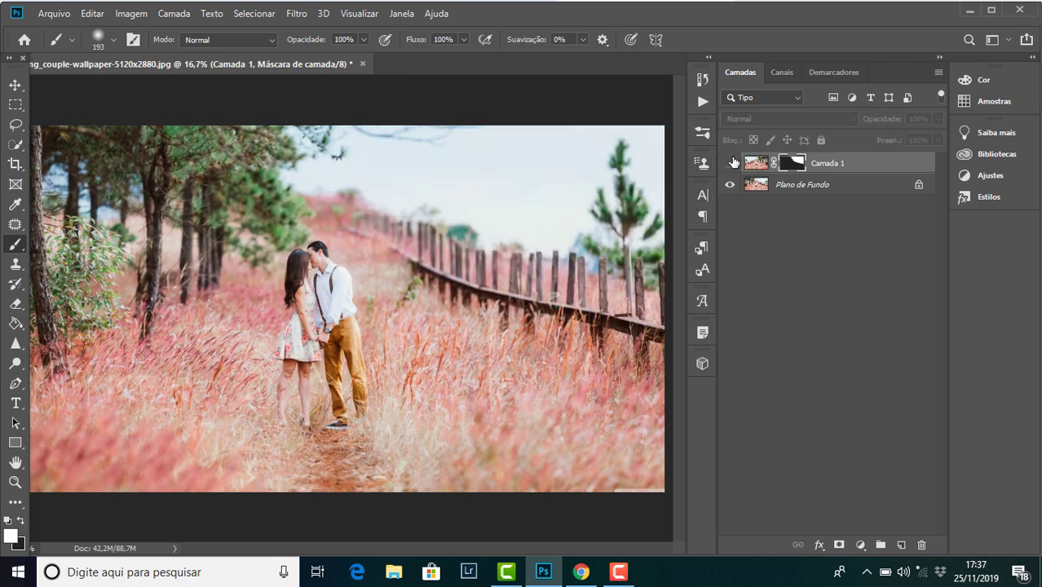
left_click(731, 165)
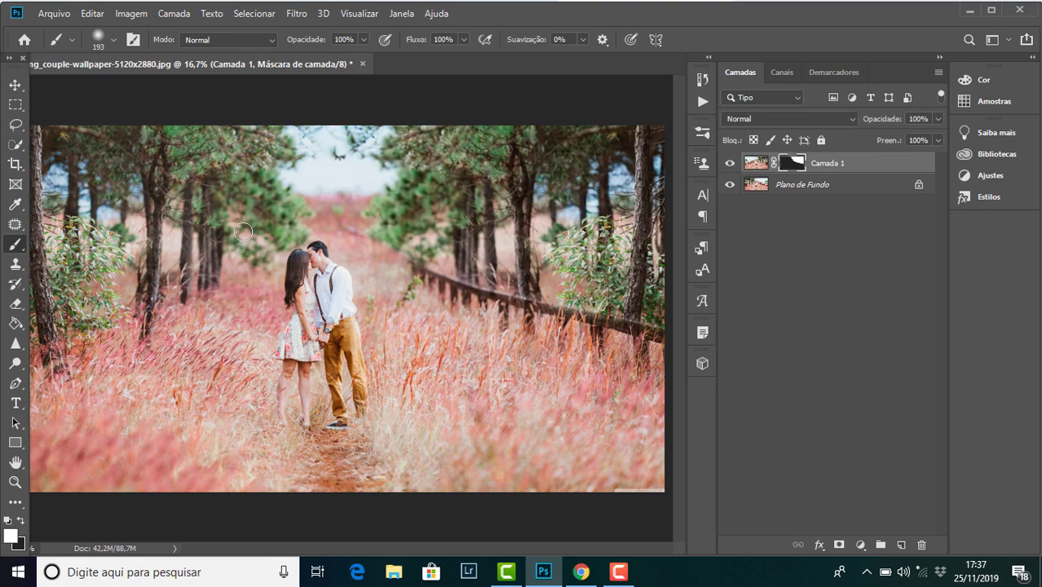
key("ctrl+minus")
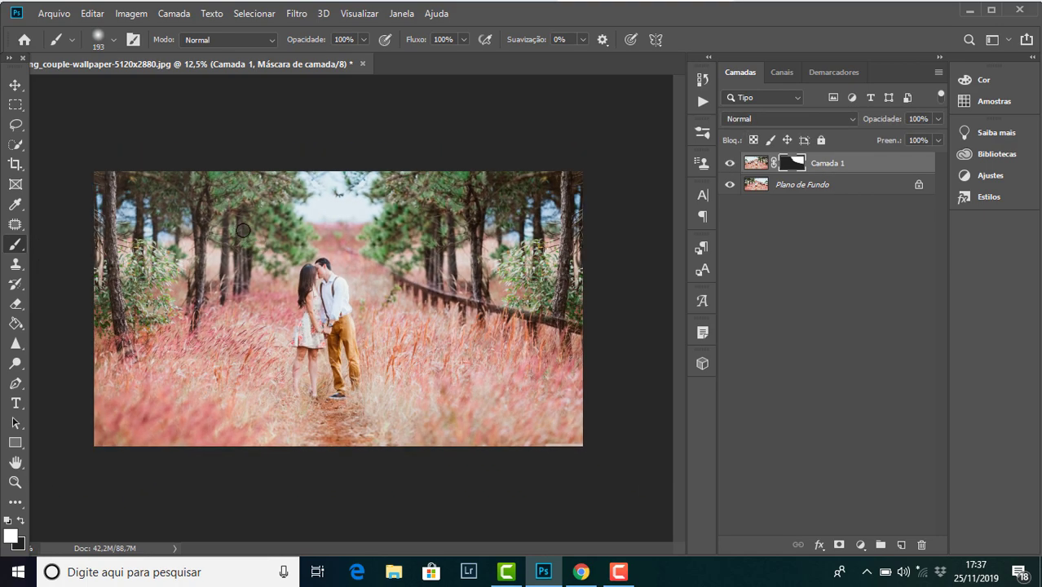
key("ctrl+plus")
key("ctrl+minus")
left_click(757, 165)
Step: Reselect Camada 1, then open and dismiss its Layer Style dialog without changes
left_click(767, 280)
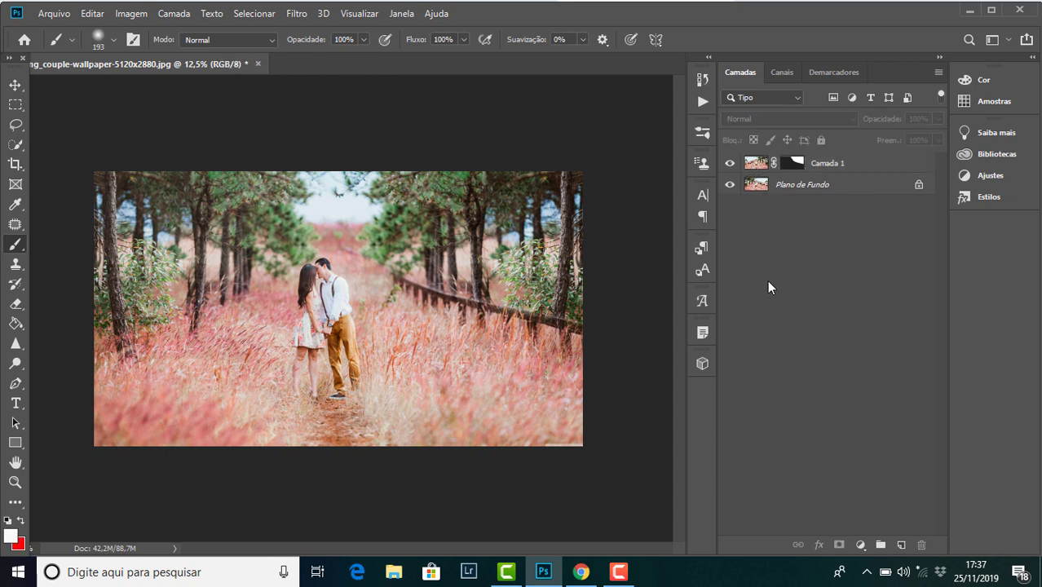
left_click(756, 167)
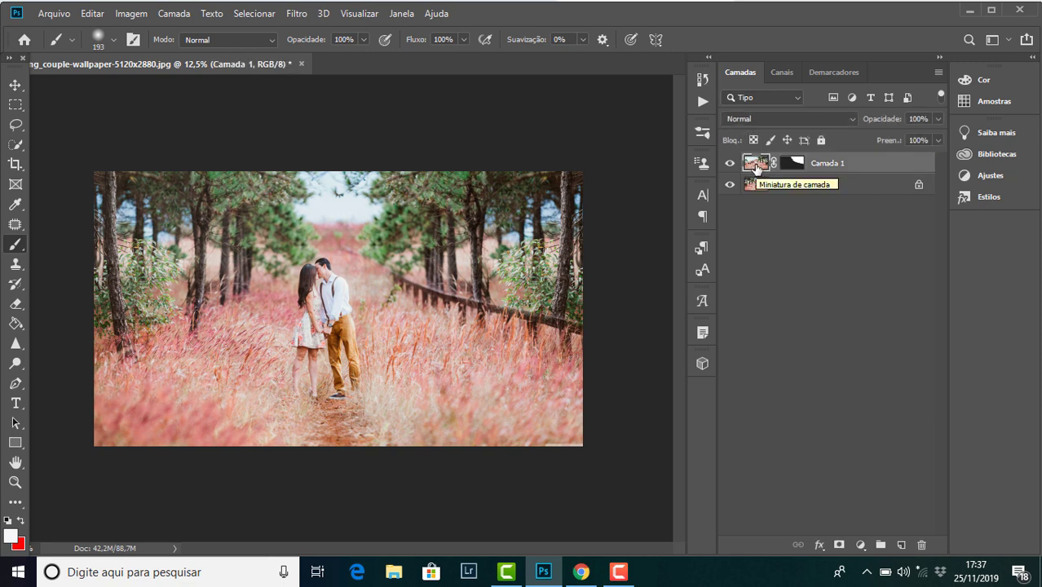
double_click(757, 167)
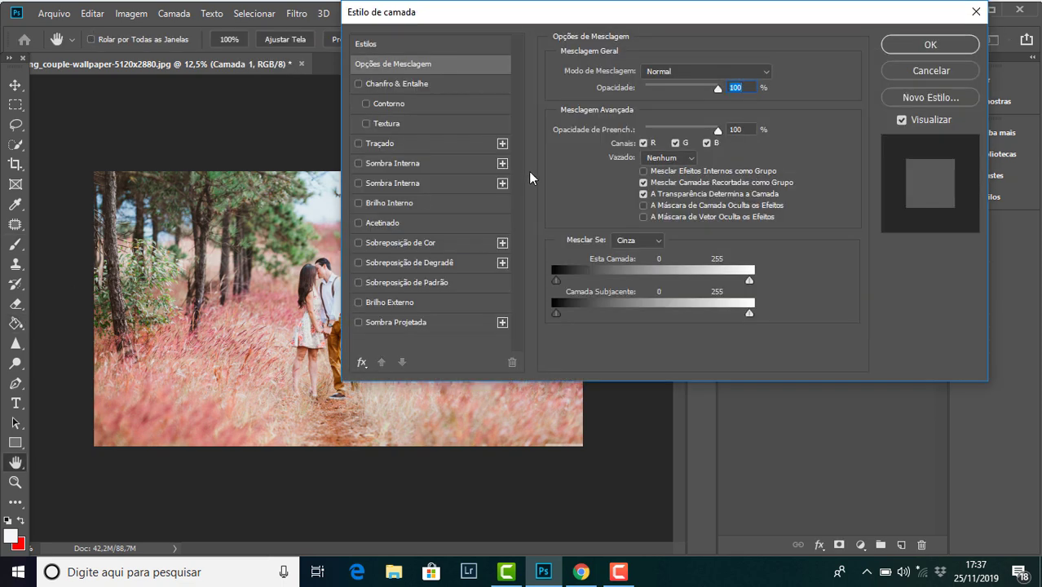
key("Return")
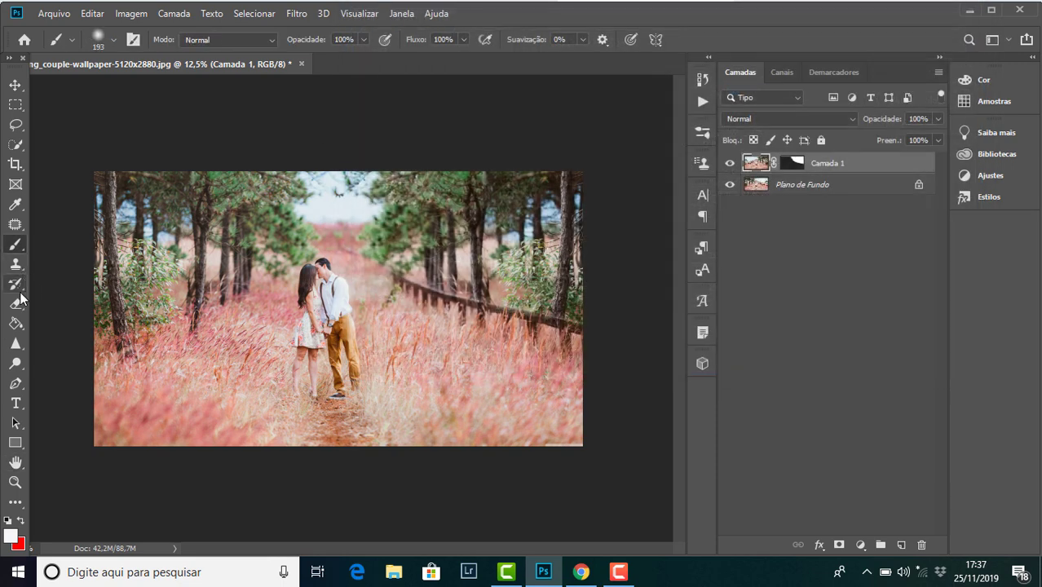
Step: Set up the Eraser with a soft 342 px brush and zoom in slightly
left_click(17, 304)
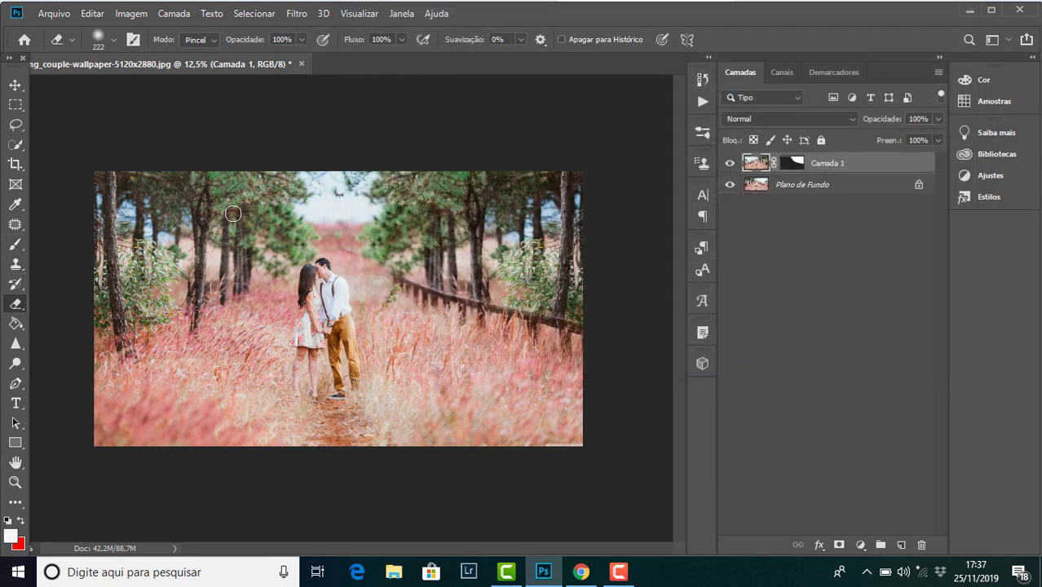
left_click(112, 39)
left_click_drag(160, 88, 177, 88)
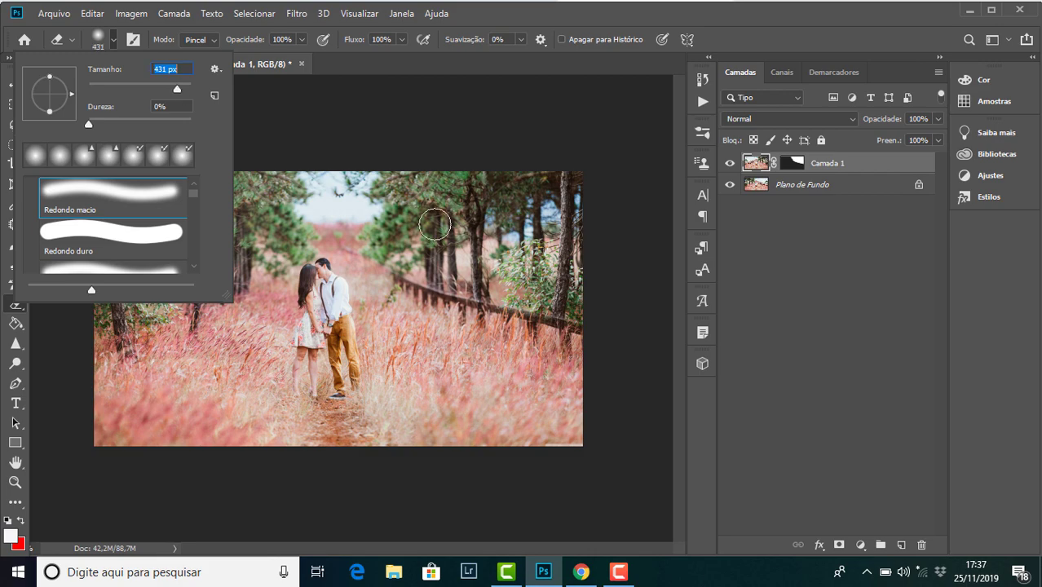
type("342")
key("Return")
key("ctrl+plus")
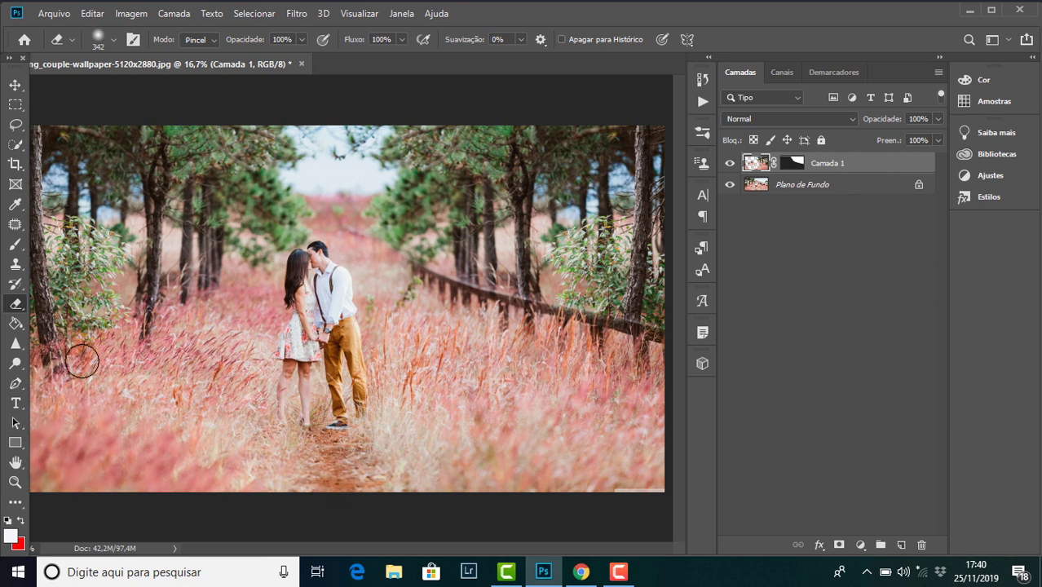
Step: Erase mirrored trees around the top-centre sky, zooming in and out to check the seam
left_click_drag(272, 489, 396, 204)
left_click_drag(346, 278, 317, 233)
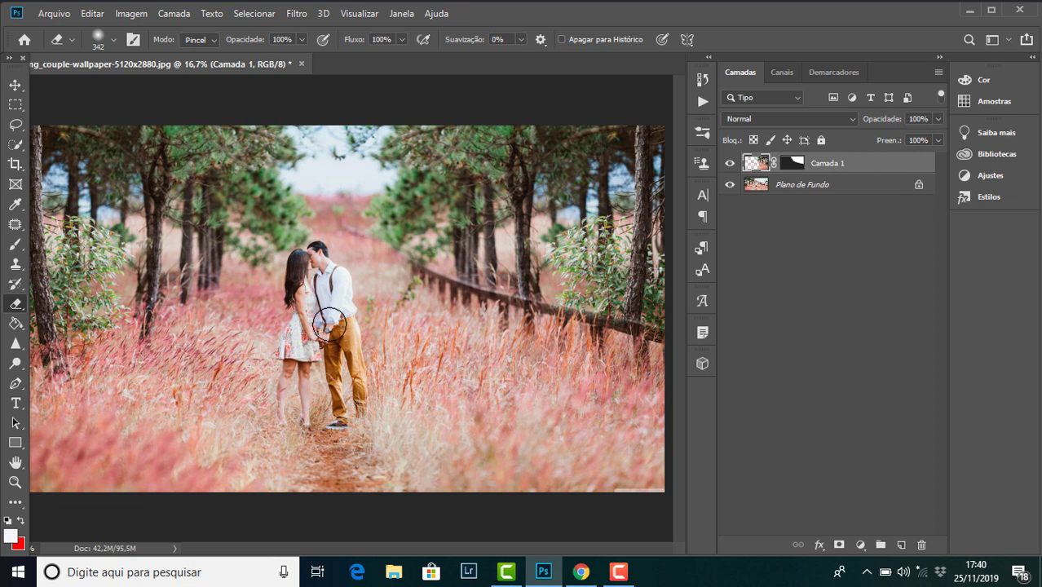
scroll(331, 324, "up", 1)
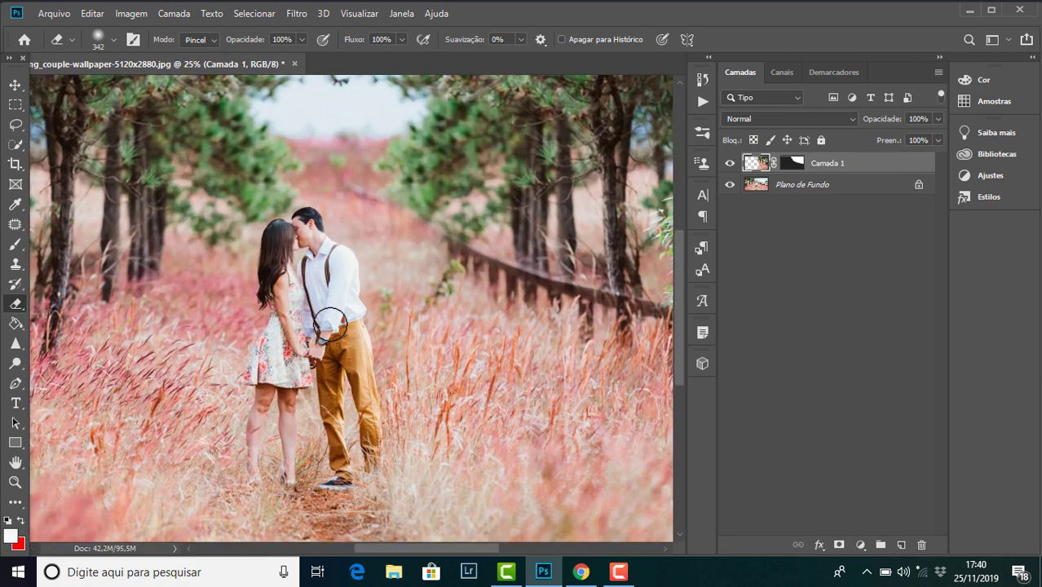
scroll(330, 325, "down", 1)
scroll(331, 325, "down", 1)
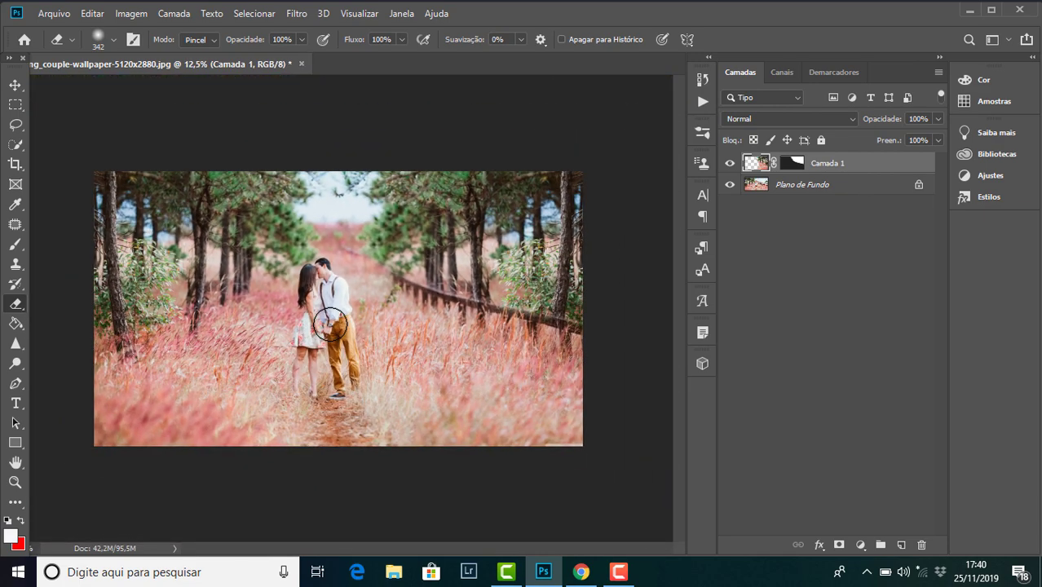
scroll(330, 325, "up", 1)
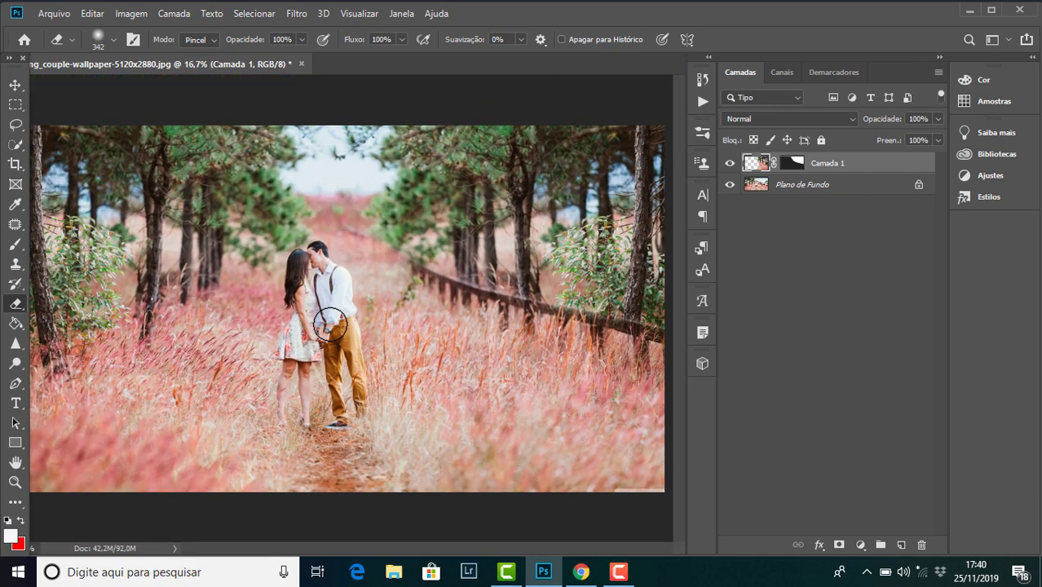
Step: Merge Camada 1 into the background and copy the merged result onto a new layer
left_click(15, 85)
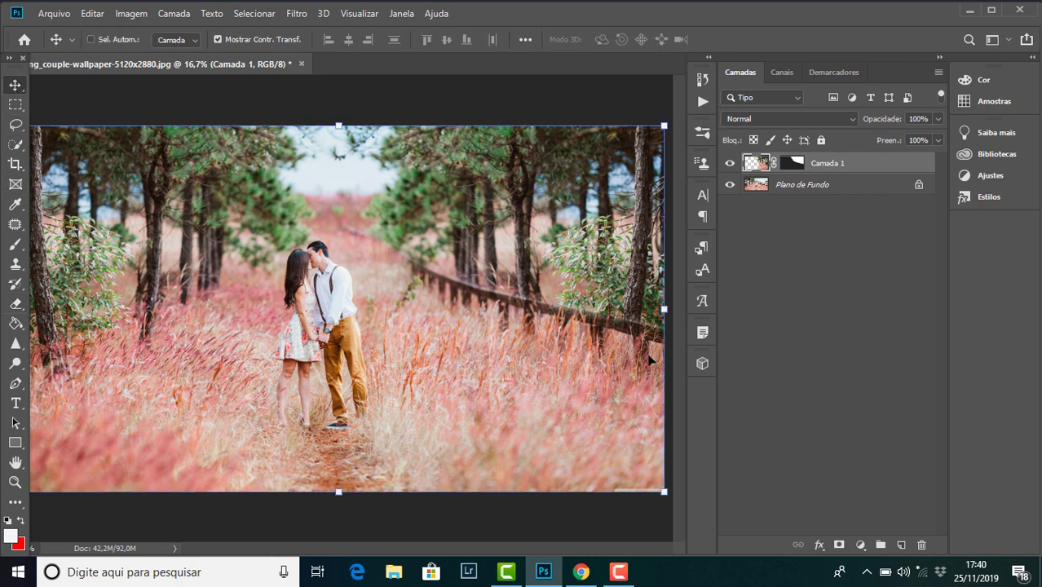
key("ctrl+e")
key("ctrl+j")
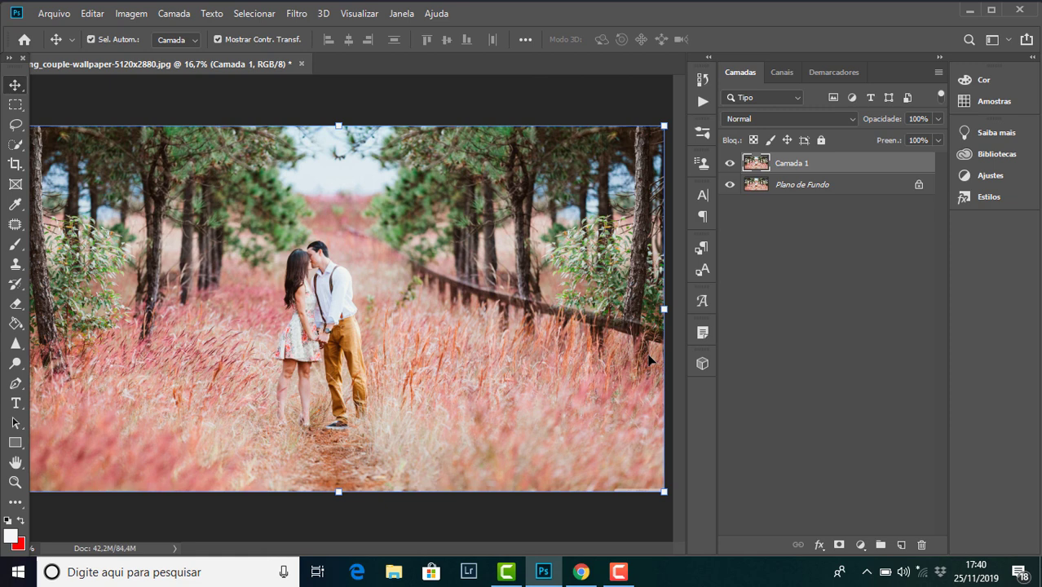
Step: Clone-stamp sampled grass over spots near the fence and right of the couple
left_click(15, 264)
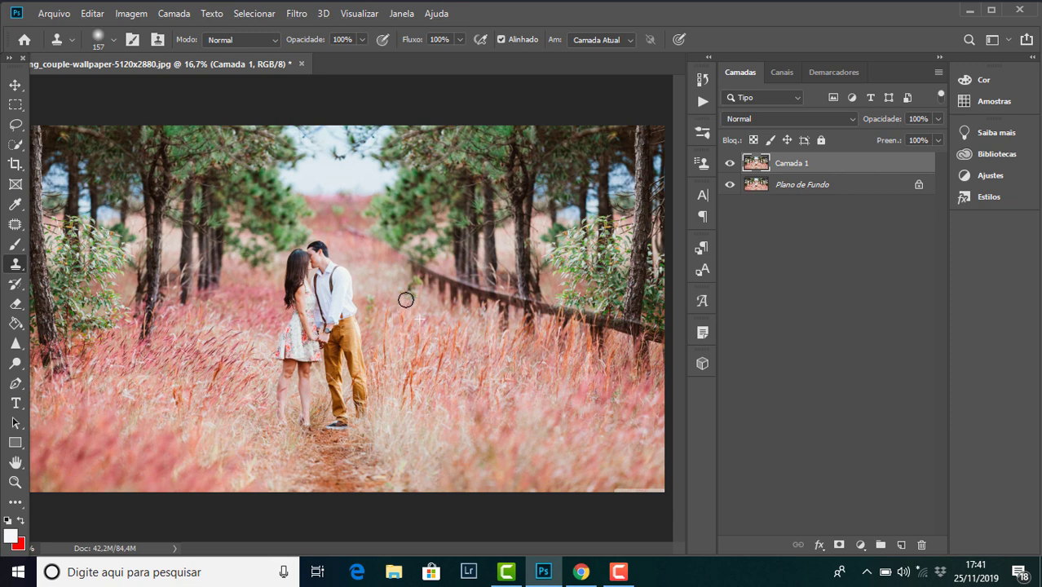
left_click(405, 339, "alt")
left_click_drag(372, 305, 369, 326)
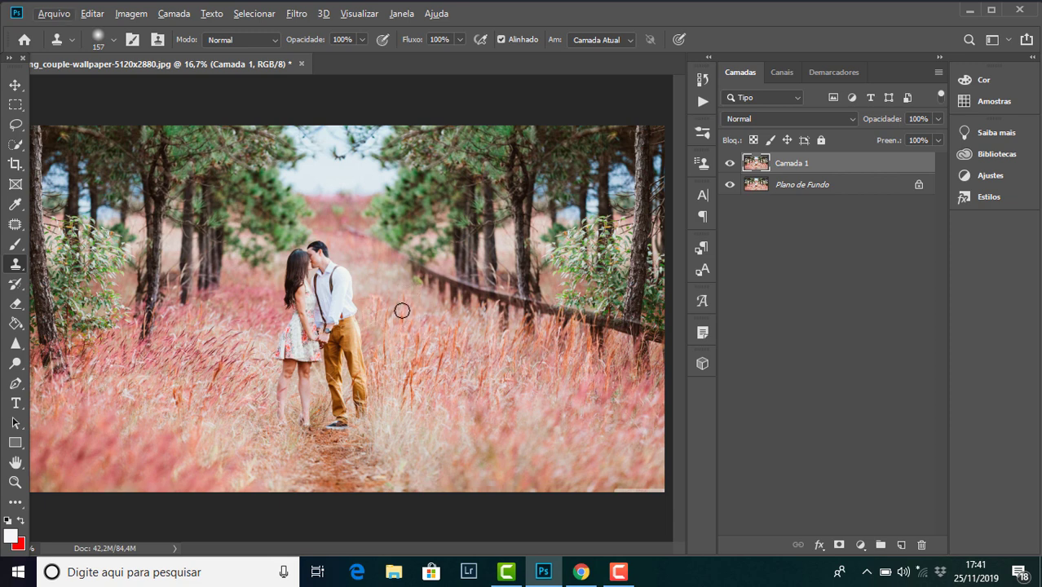
left_click(399, 285, "alt")
left_click_drag(395, 292, 389, 304)
key("ctrl+minus")
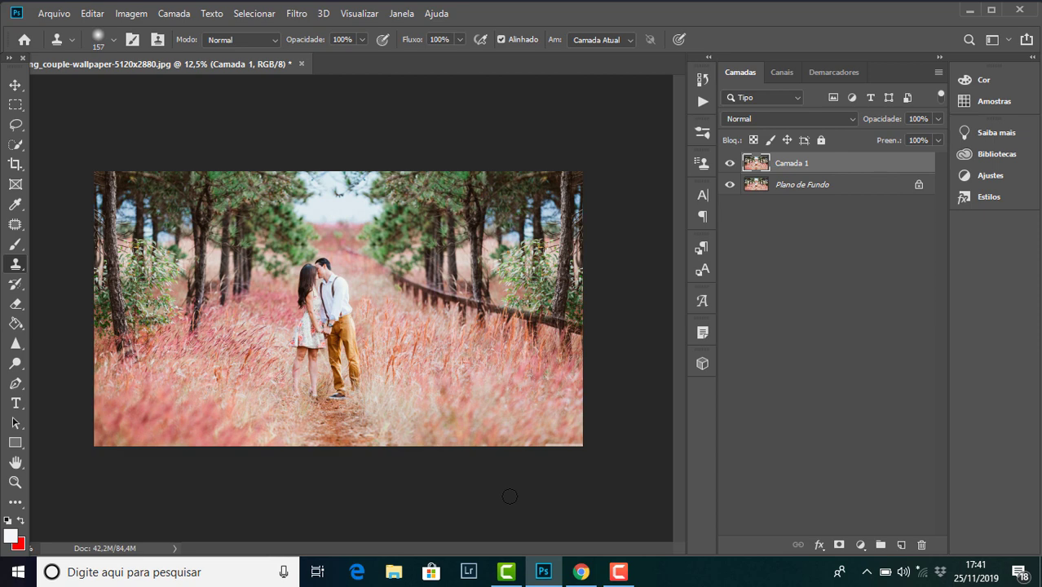
Step: Switch to the Move tool and zoom in, then back out to the whole image
key("v")
left_click(469, 473)
key("ctrl+plus")
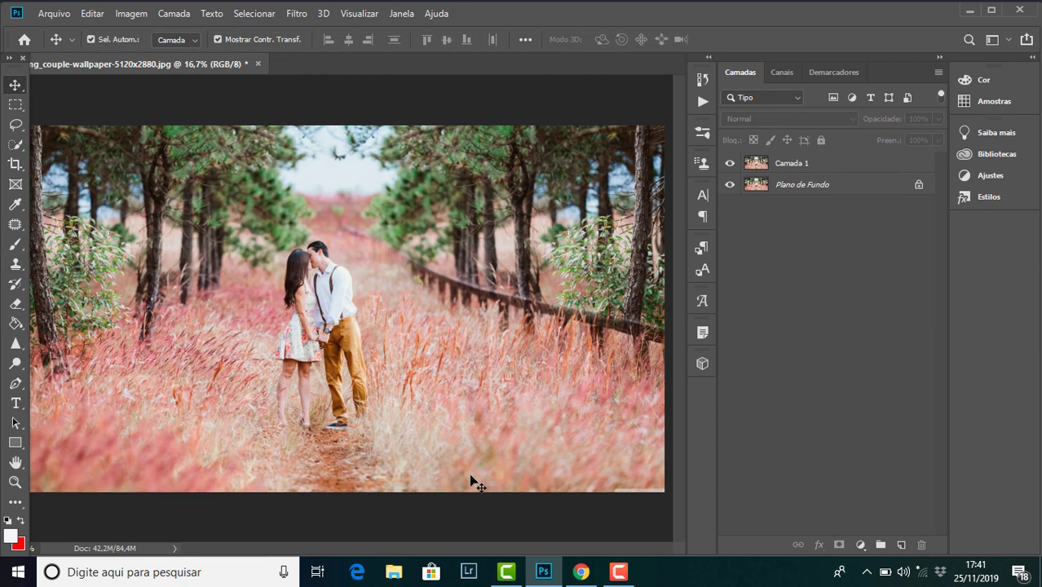
key("ctrl+minus")
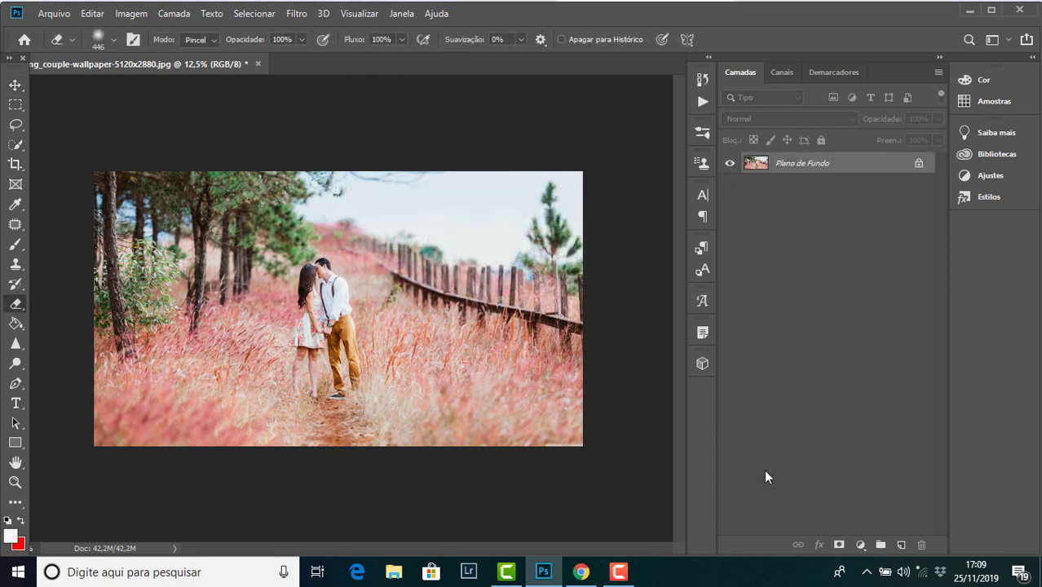
Step: Duplicate the photo onto a new layer, Camada 1
key("ctrl+j")
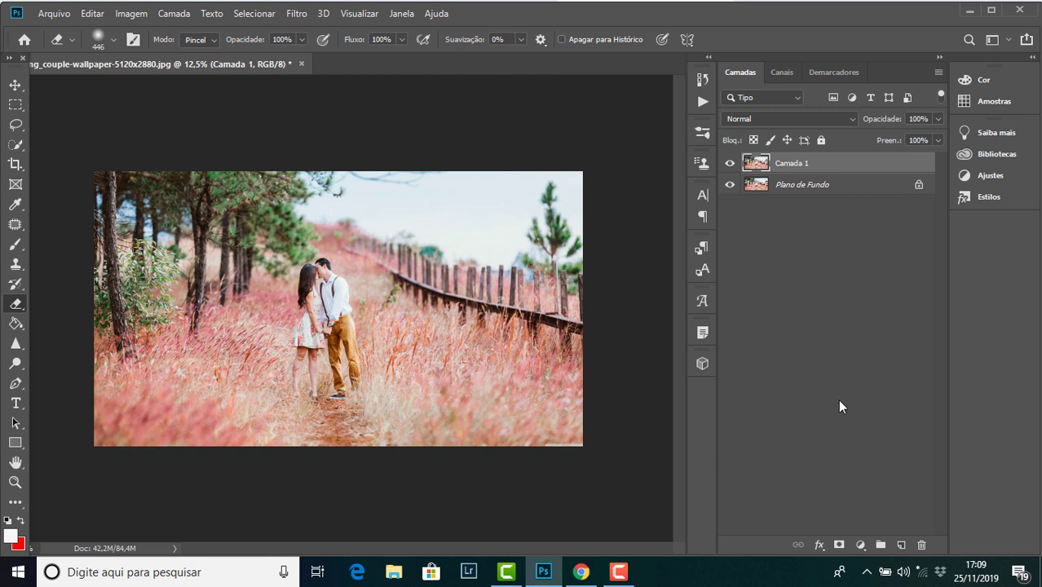
key("ctrl+z")
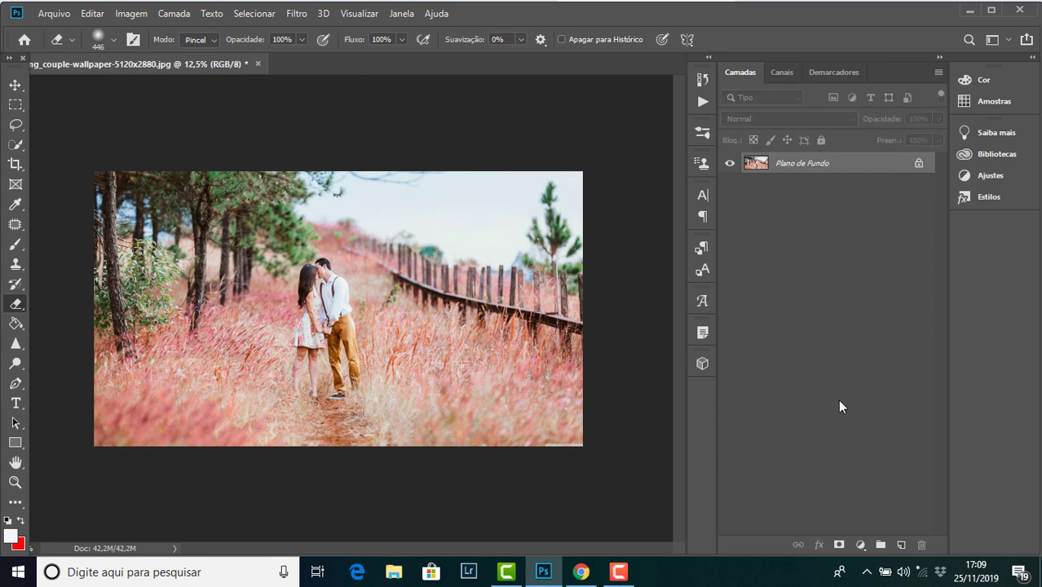
key("ctrl+j")
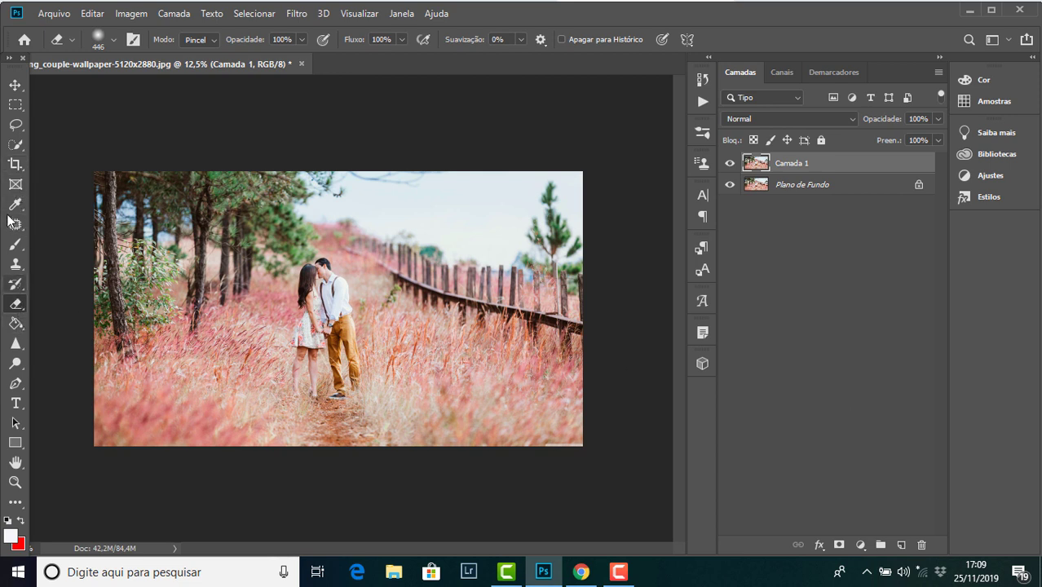
Step: Marquee-select the left half of the image, from the top-left corner to the bottom edge
left_click(16, 104)
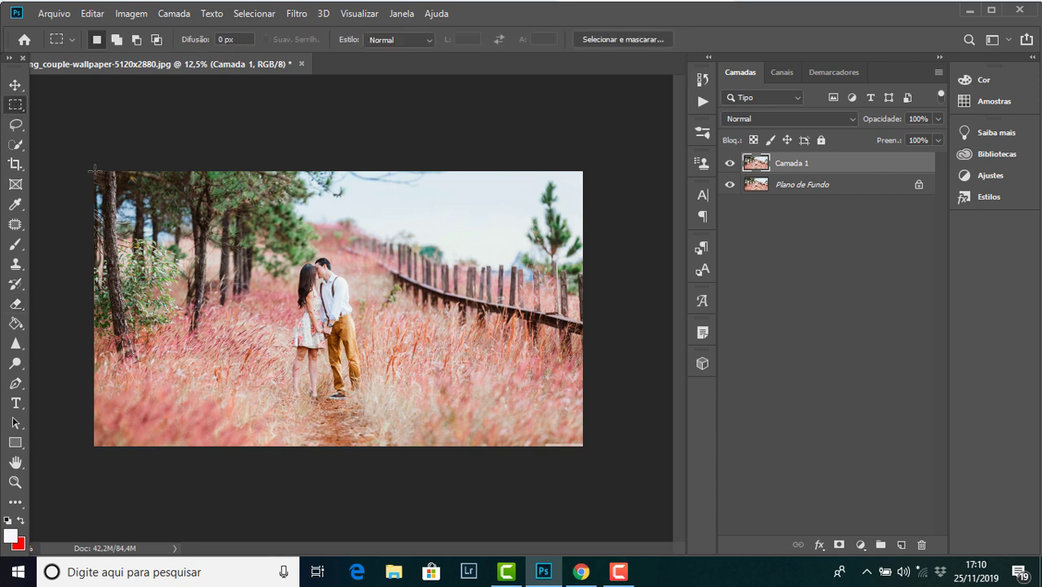
left_click_drag(95, 171, 219, 264)
left_click_drag(95, 171, 335, 438)
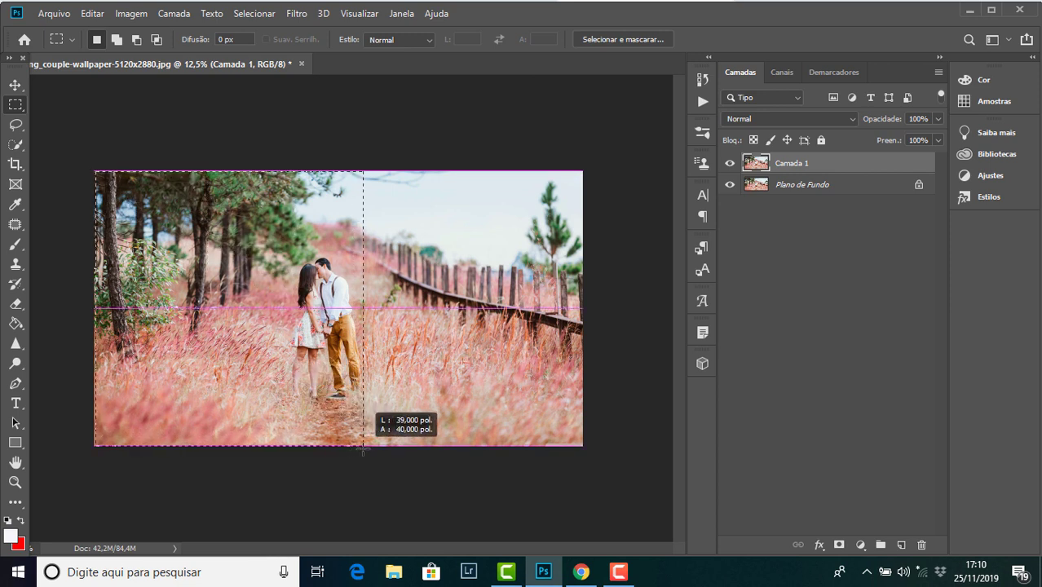
left_click_drag(334, 438, 364, 446)
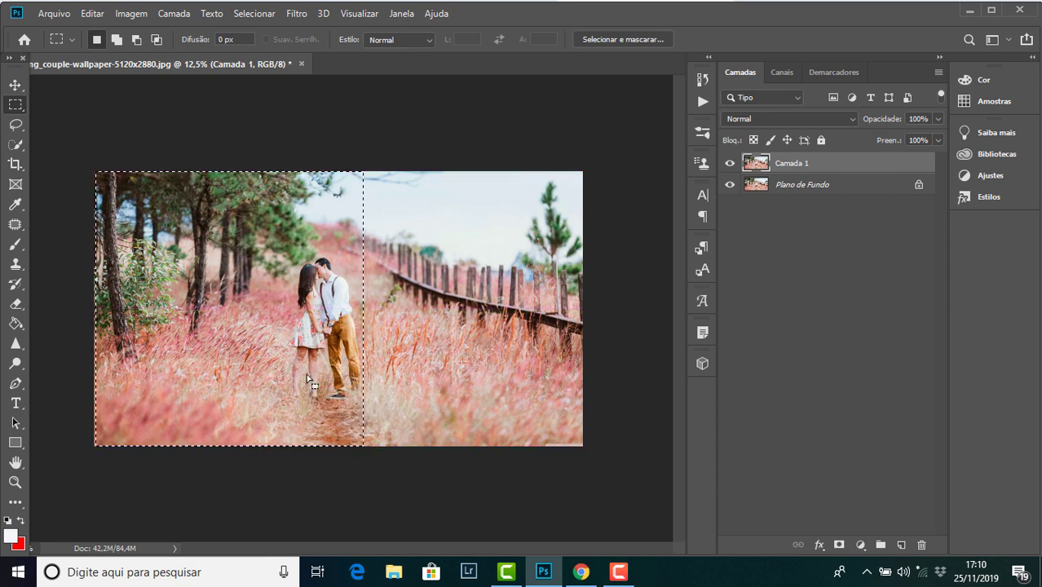
Step: Flip the selected left half horizontally and slide it over to the right side
key("ctrl+t")
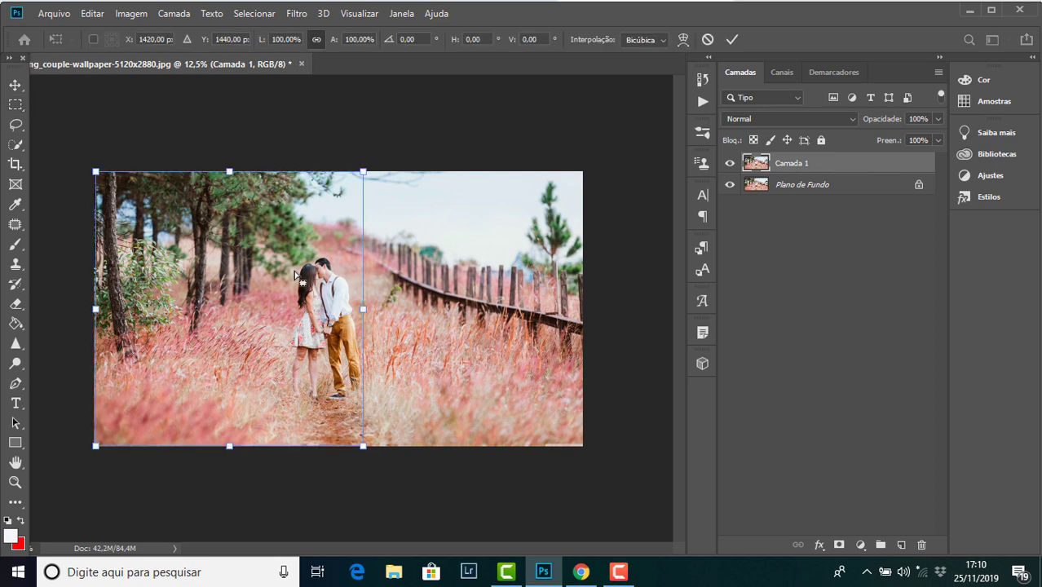
right_click(228, 262)
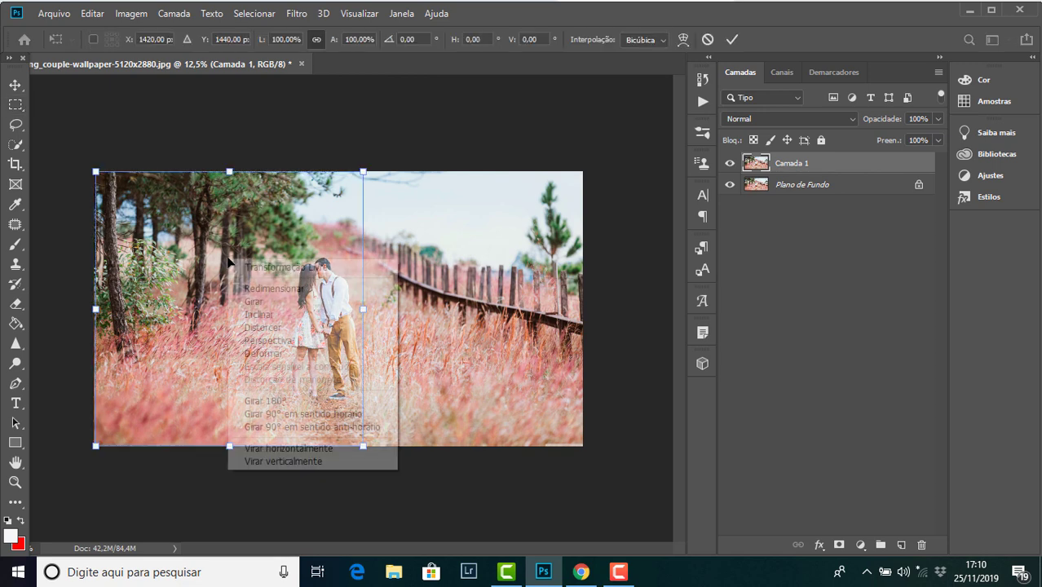
left_click(303, 448)
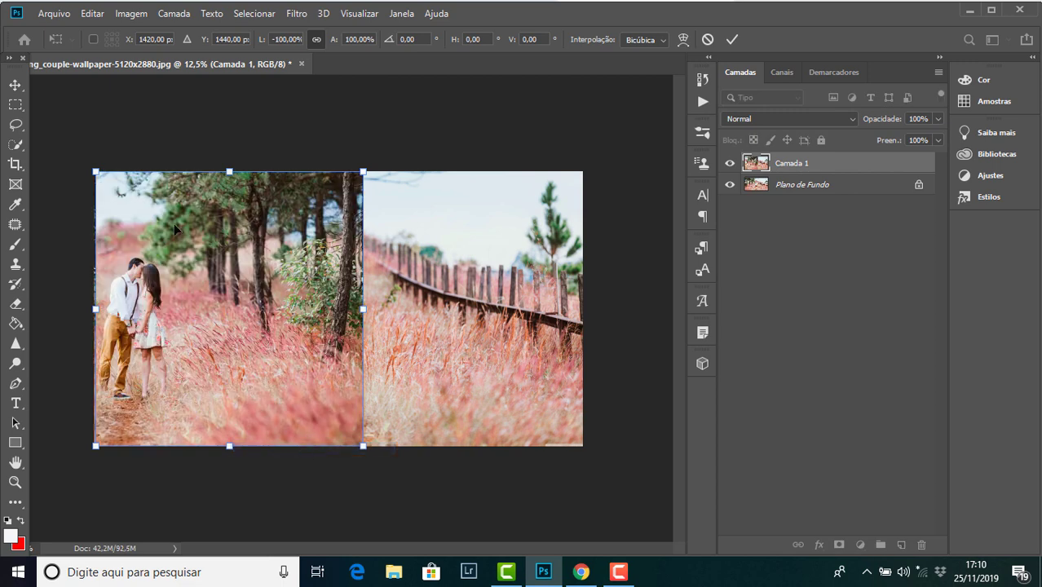
left_click(15, 85)
mouse_move(234, 309)
left_mouse_down()
mouse_move(463, 309)
mouse_move(453, 309)
left_mouse_up()
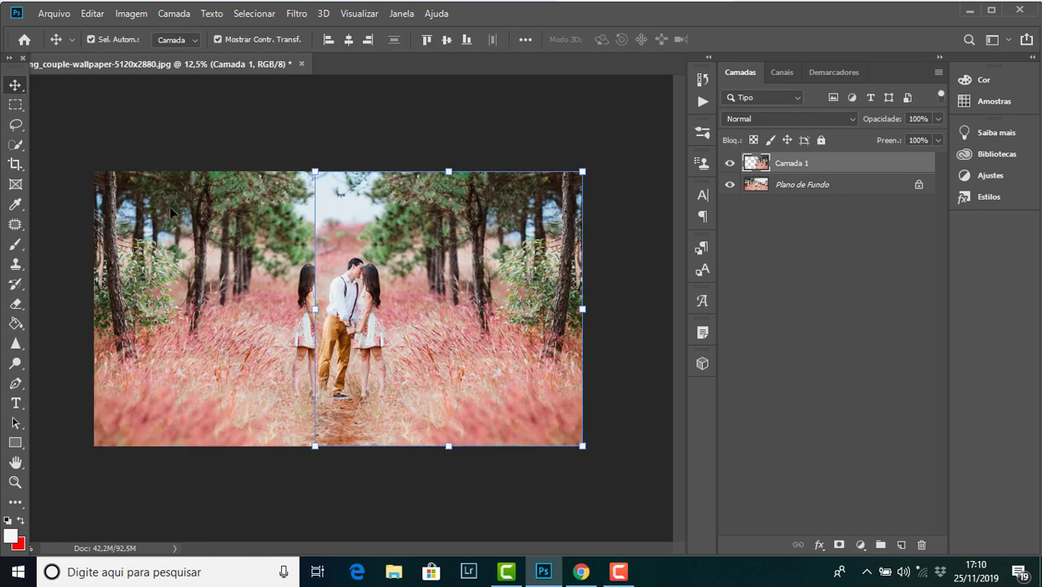
Step: Load the mirrored layer as a selection, then cancel the selection
left_click(158, 121)
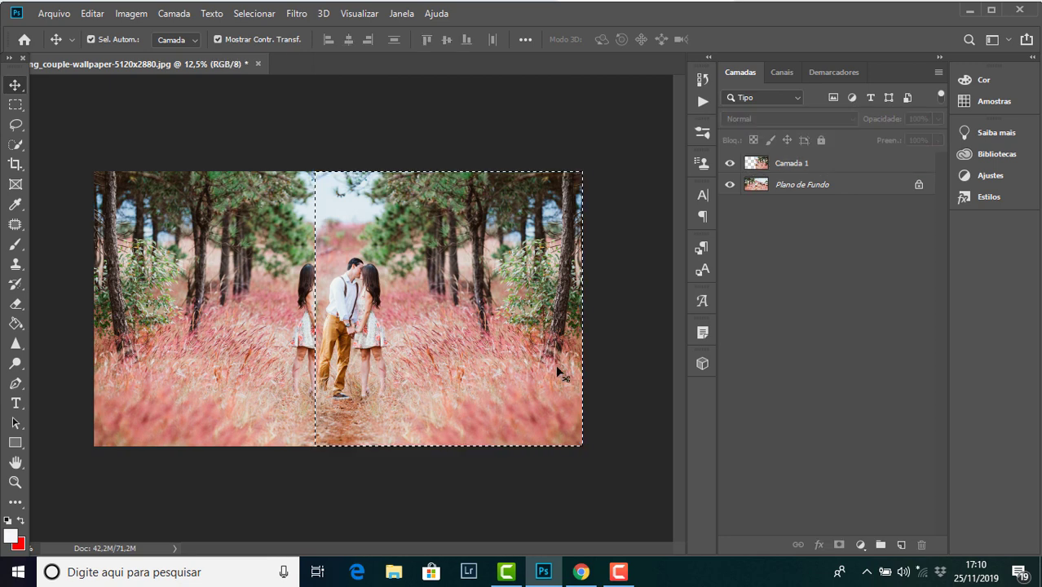
left_click(245, 13)
left_click(271, 47)
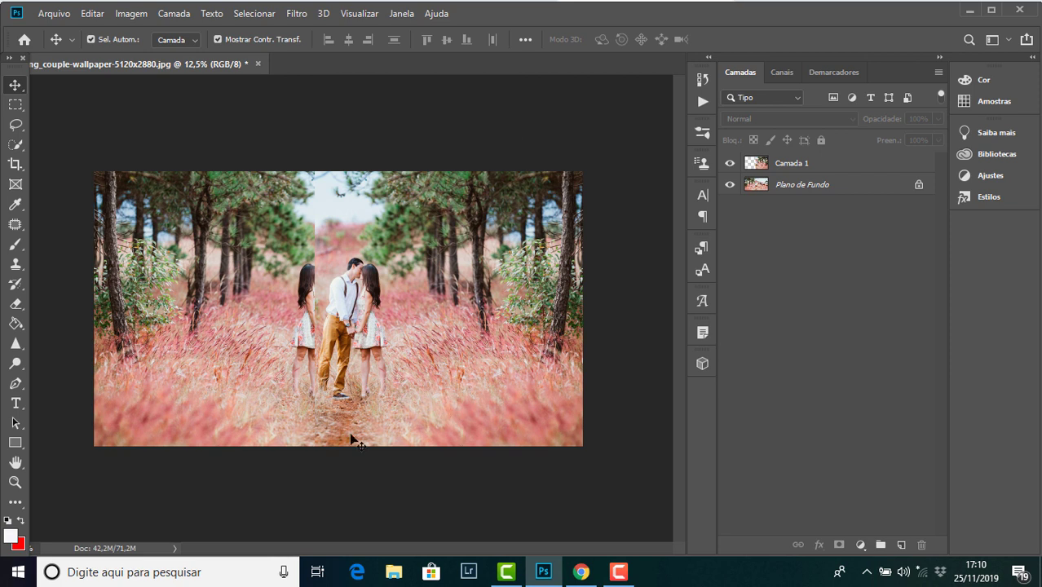
Step: Erase the duplicate girl and soften the centre seam on Camada 1 with a soft 446 px eraser
left_click(17, 308)
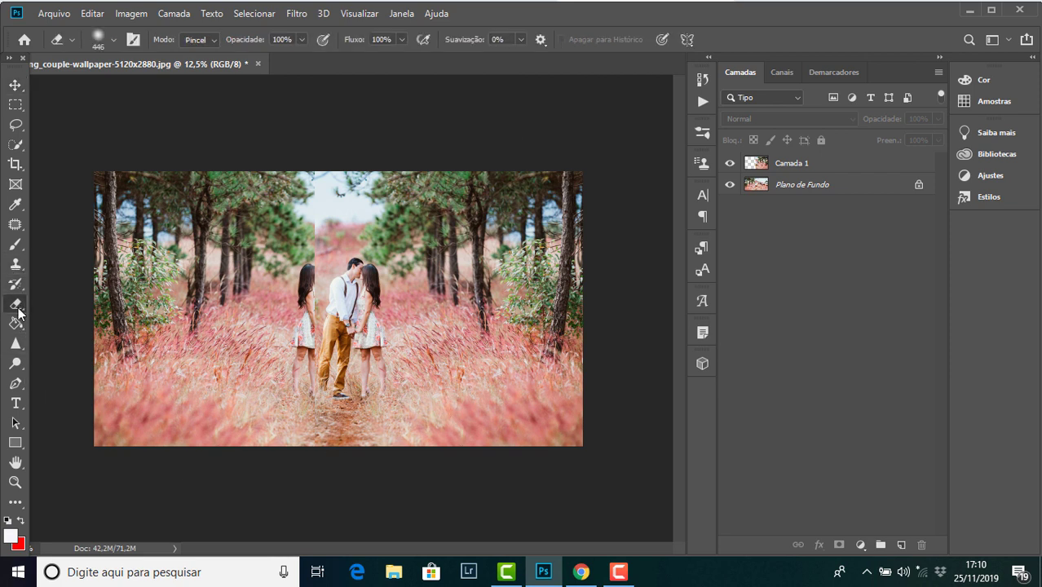
left_click(115, 40)
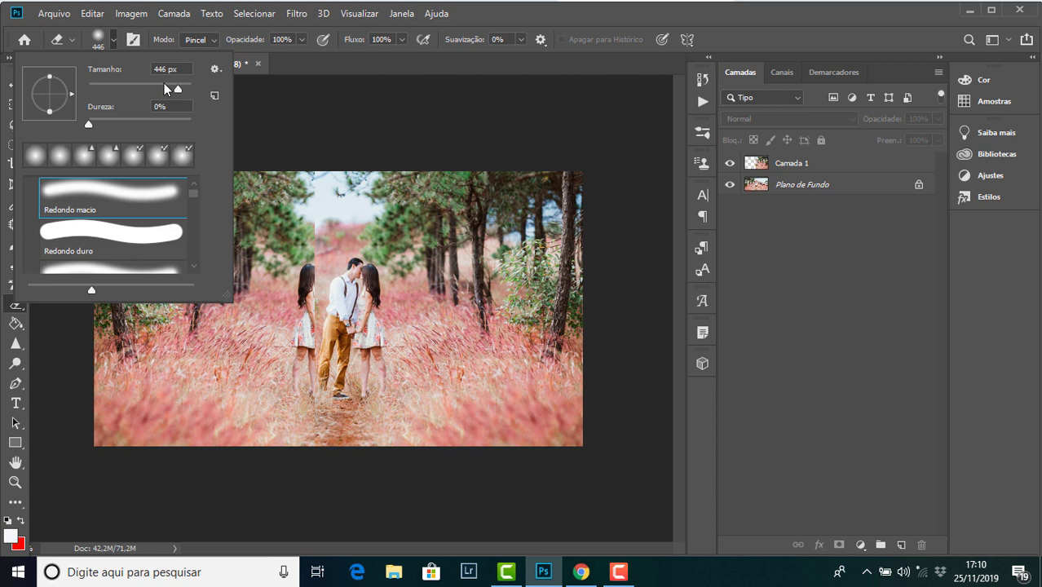
left_click(316, 77)
left_click(792, 163)
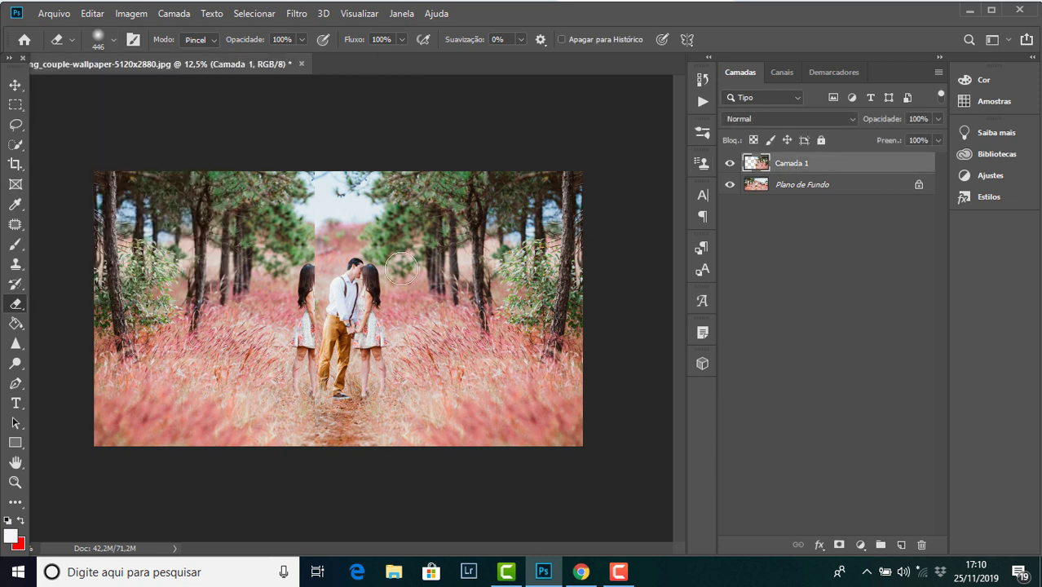
left_click_drag(334, 261, 327, 335)
mouse_move(312, 193)
left_mouse_down()
mouse_move(375, 401)
mouse_move(349, 272)
mouse_move(359, 296)
mouse_move(380, 415)
left_mouse_up()
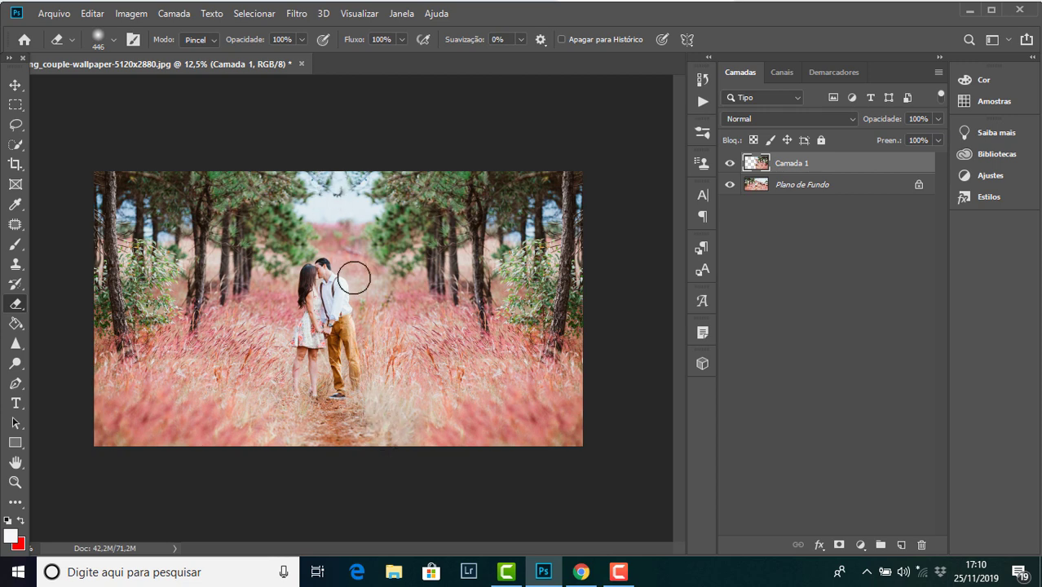
Step: Merge the mirrored layer into the background and duplicate the merged image onto a new layer
key("v")
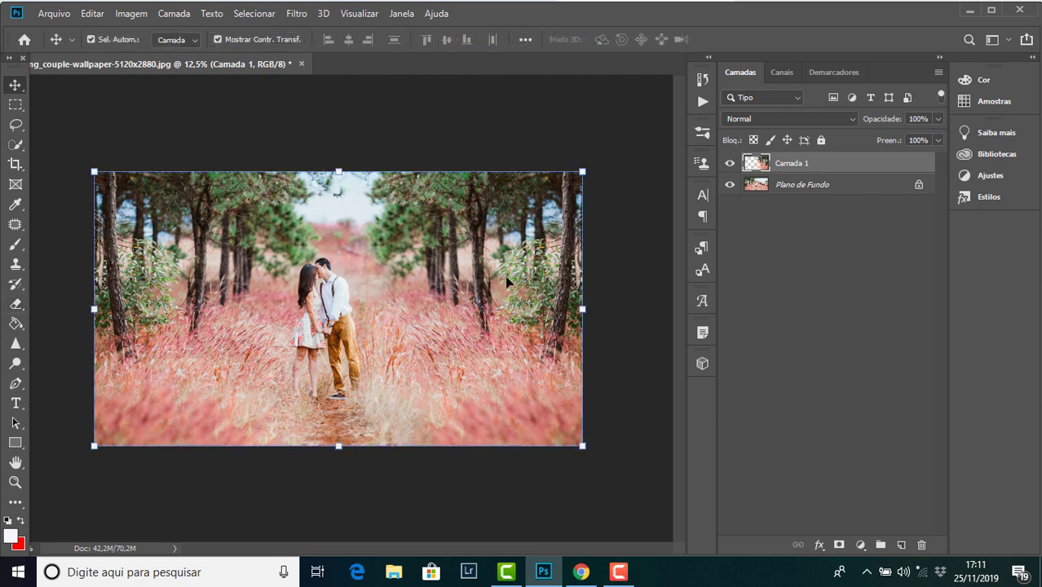
key("ctrl+e")
key("ctrl+j")
Step: Clone-stamp over the leftover seam marks at the centre, zooming in to check
left_click(18, 266)
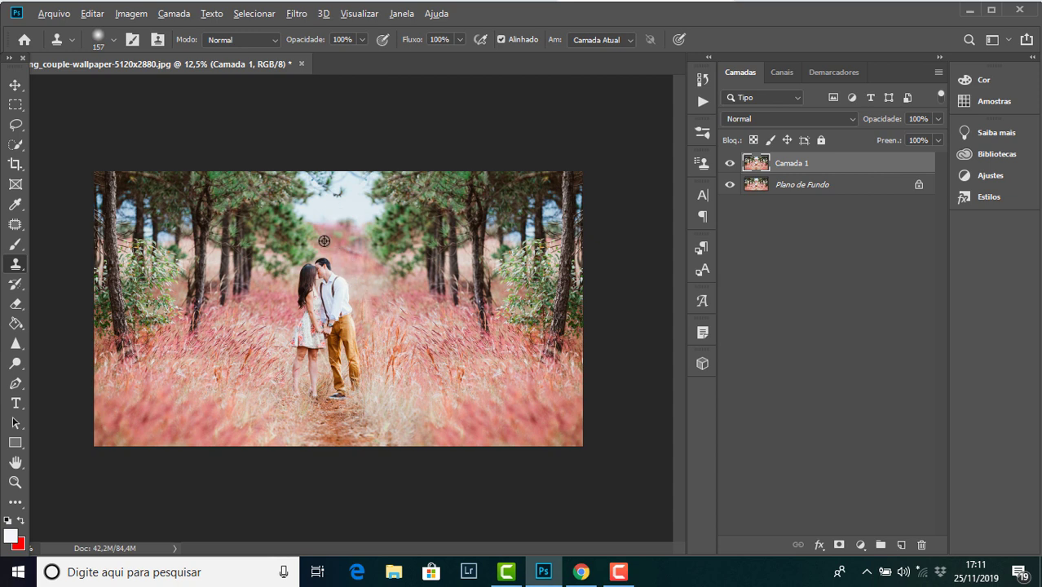
mouse_move(330, 238)
left_mouse_down()
mouse_move(340, 236)
mouse_move(331, 239)
left_mouse_up()
key("ctrl+plus")
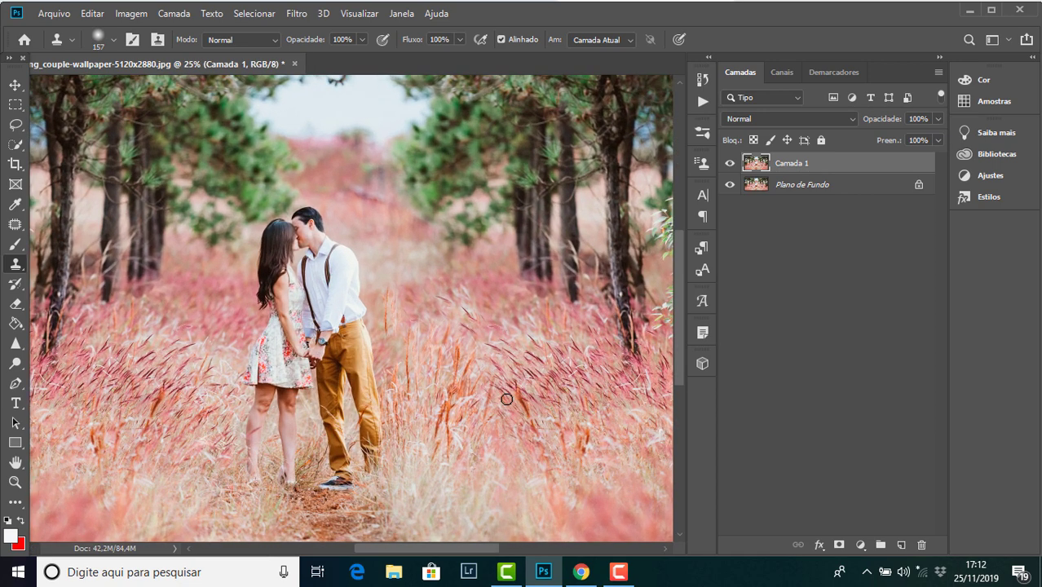
key("ctrl+minus")
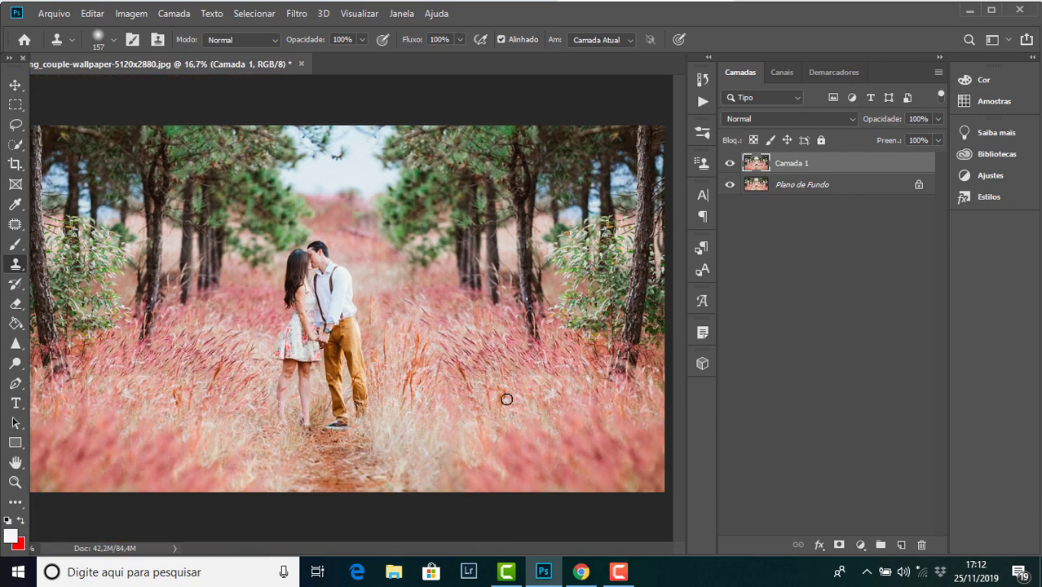